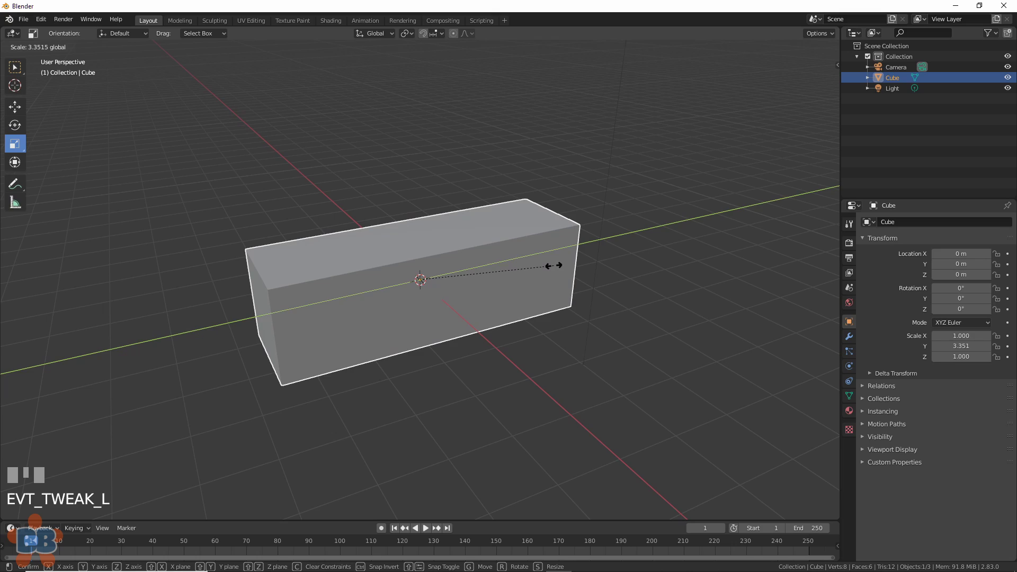
# Step: Stretch the cube along Y to a scale of about 3.35 and add a Subdivision Surface modifier
pyautogui.moveTo(554, 265); pyautogui.dragTo(554, 265)
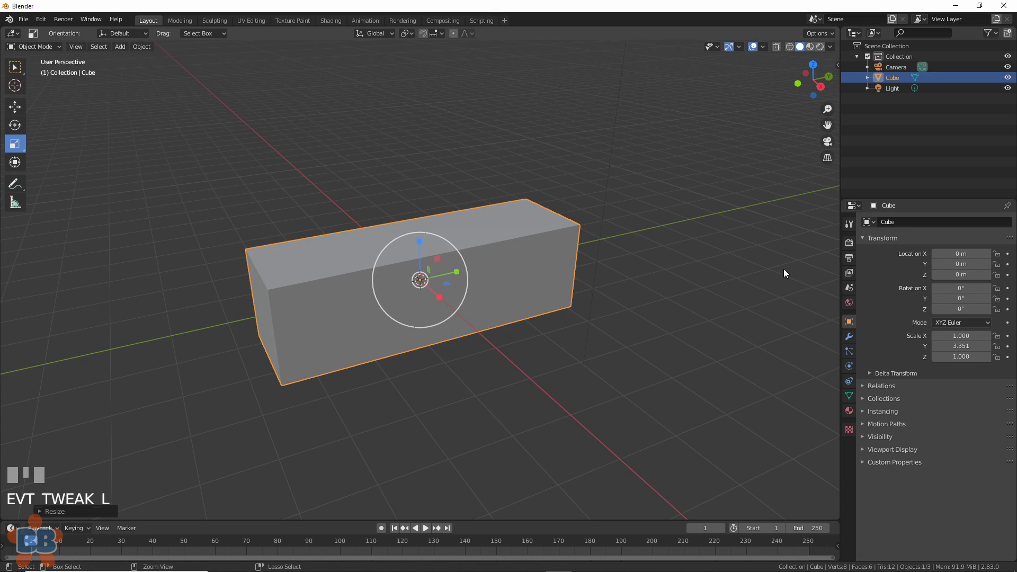
pyautogui.click(849, 336)
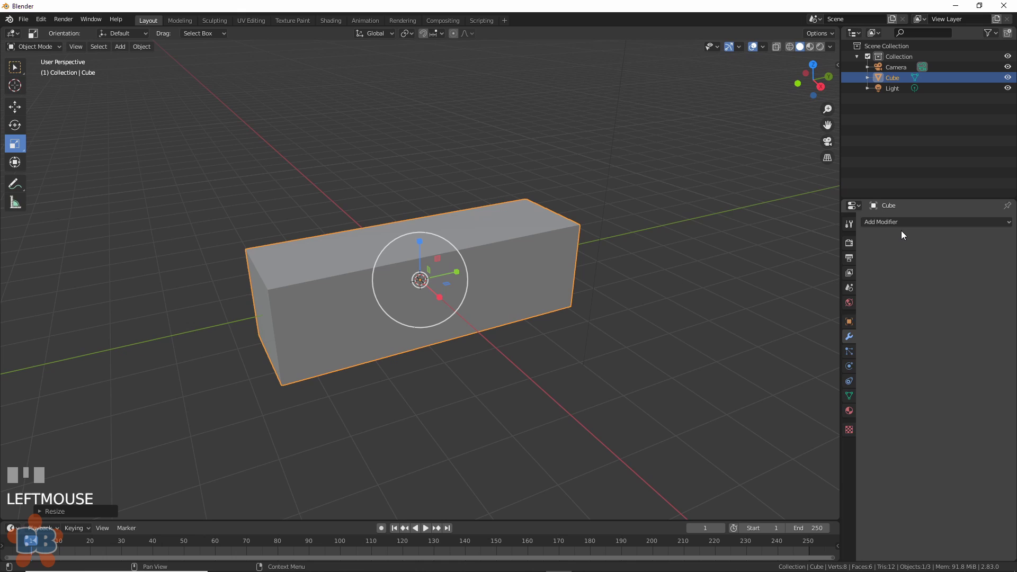
pyautogui.click(903, 223)
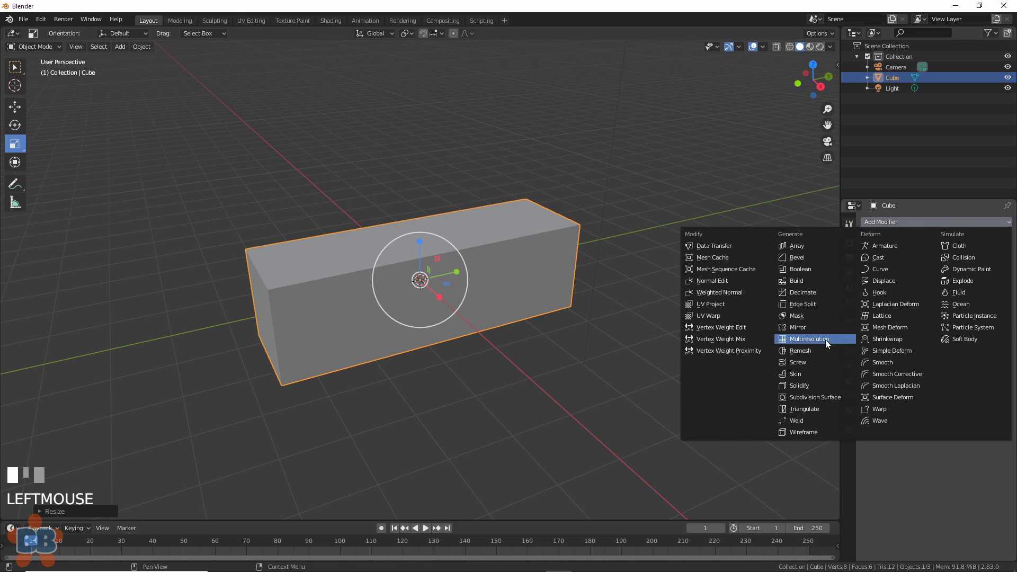
pyautogui.click(824, 396)
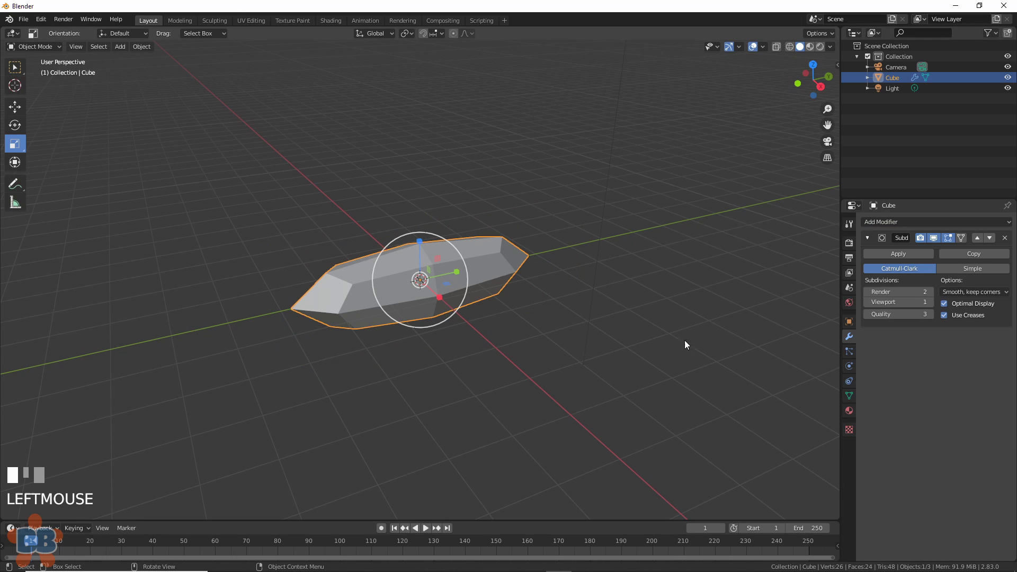
# Step: Set both the viewport and render subdivisions of the Subdivision Surface modifier to 6
pyautogui.click(930, 302)
pyautogui.click(930, 302)
pyautogui.click(930, 302)
pyautogui.click(930, 301)
pyautogui.click(930, 301)
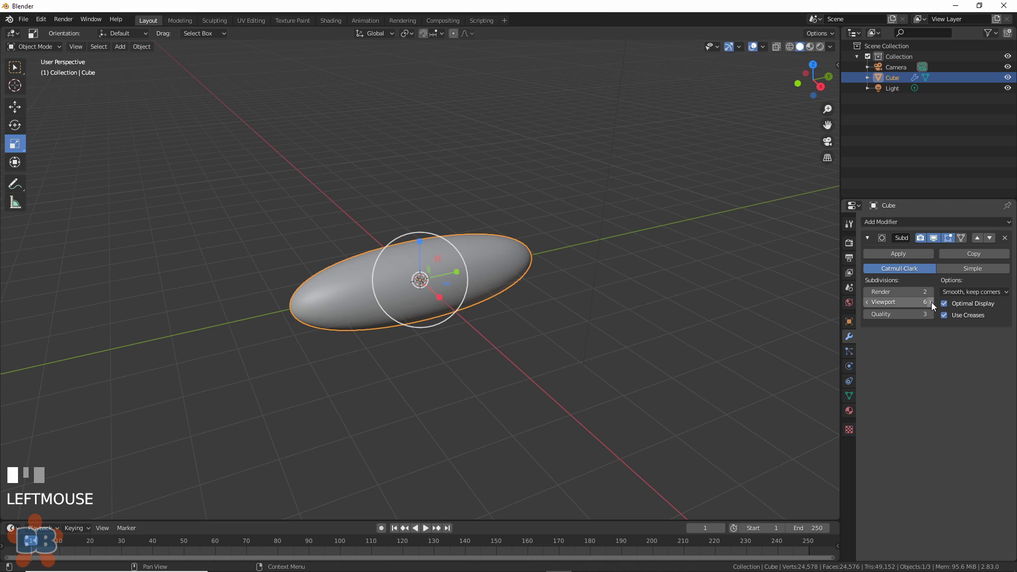
pyautogui.click(924, 291)
pyautogui.write('6')
pyautogui.press('Return')
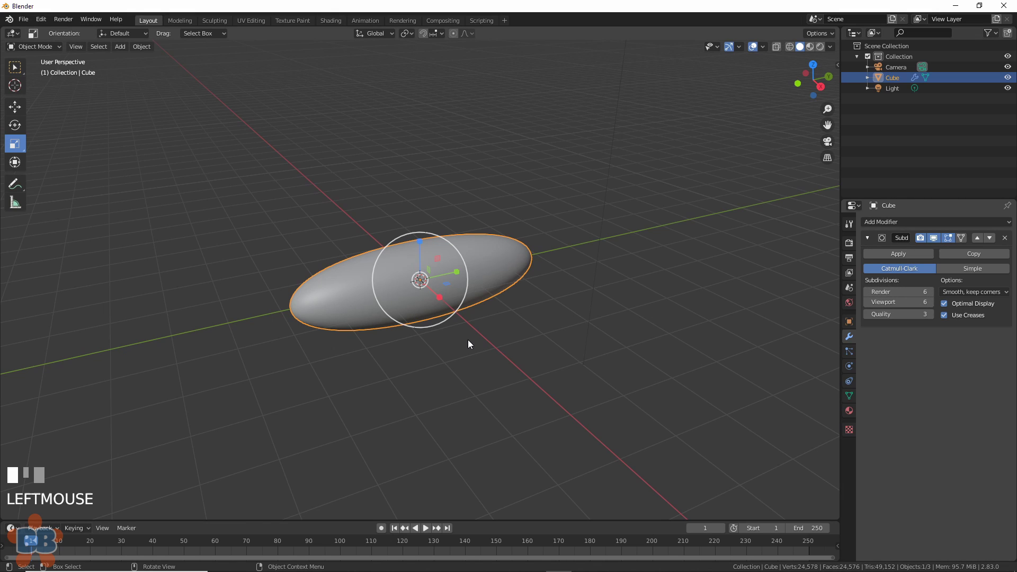
# Step: In Edit Mode, insert two parallel loop cuts crosswise through the stretched cube, dividing its length
pyautogui.scroll(2, 468, 343)
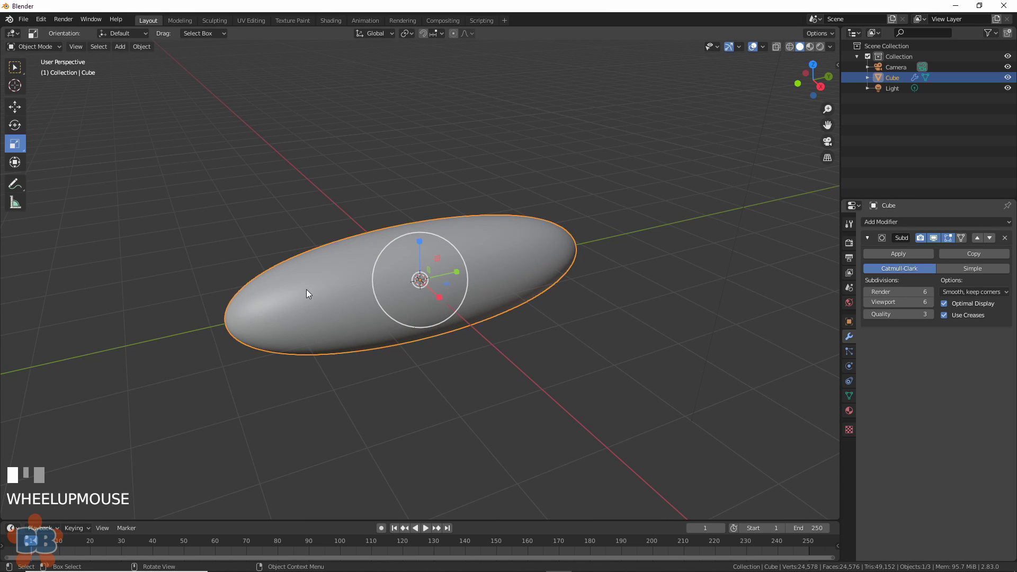
pyautogui.press('Tab')
pyautogui.hotkey('ctrl', 'r')
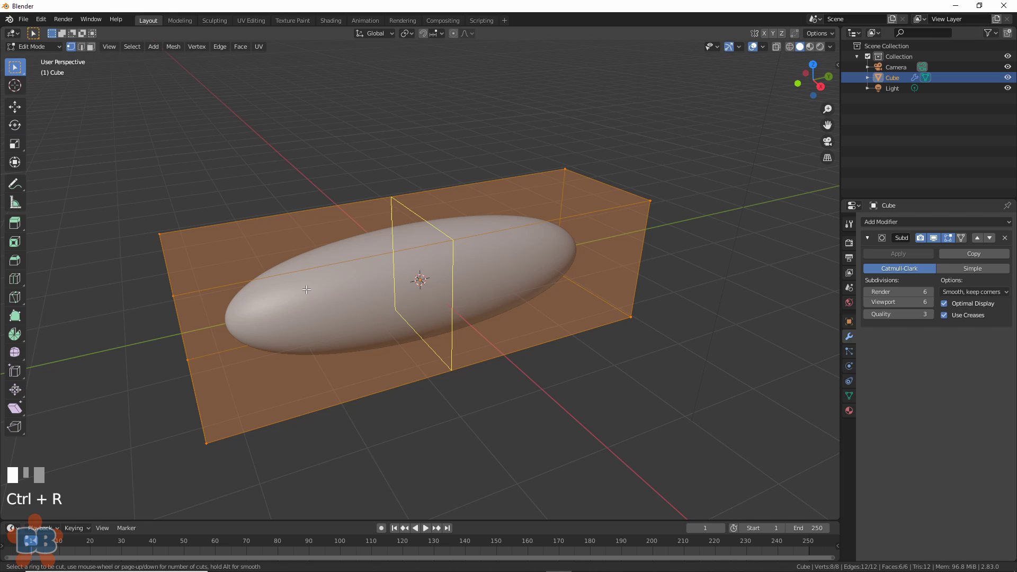
pyautogui.scroll(1, 306, 289)
pyautogui.click(306, 289)
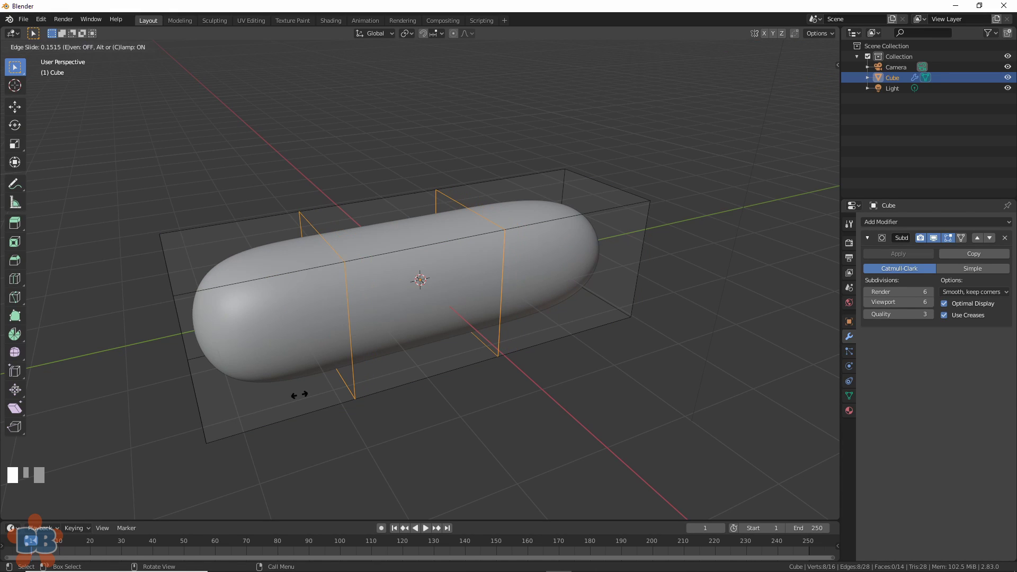
pyautogui.click(322, 390)
# Step: Insert one horizontal loop cut around the mesh and slide it close to the bottom edges
pyautogui.hotkey('ctrl', 'r')
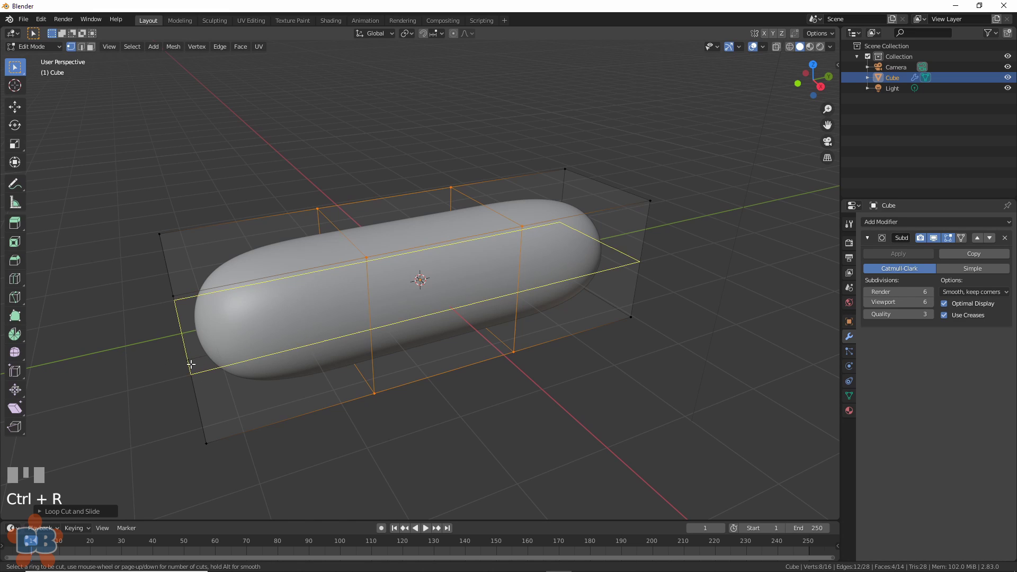
pyautogui.click(191, 364)
pyautogui.click(208, 432)
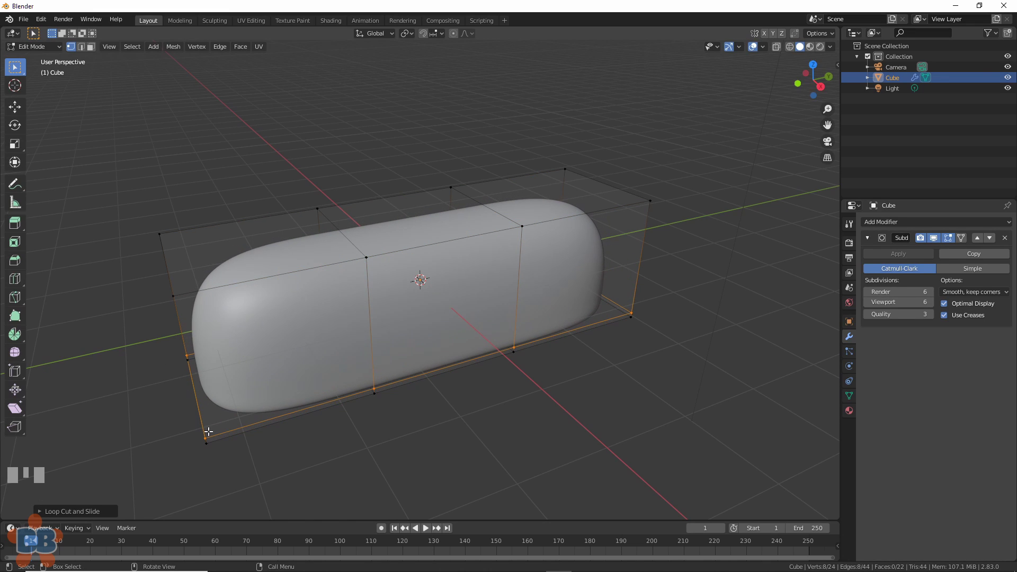
# Step: With X-ray on, select the vertices of the two crosswise middle loops and scale them closer together along Y
pyautogui.moveTo(477, 429); pyautogui.dragTo(466, 414, button='middle')
pyautogui.scroll(-2, 466, 414)
pyautogui.press('Tab')
pyautogui.moveTo(456, 276); pyautogui.dragTo(449, 277)
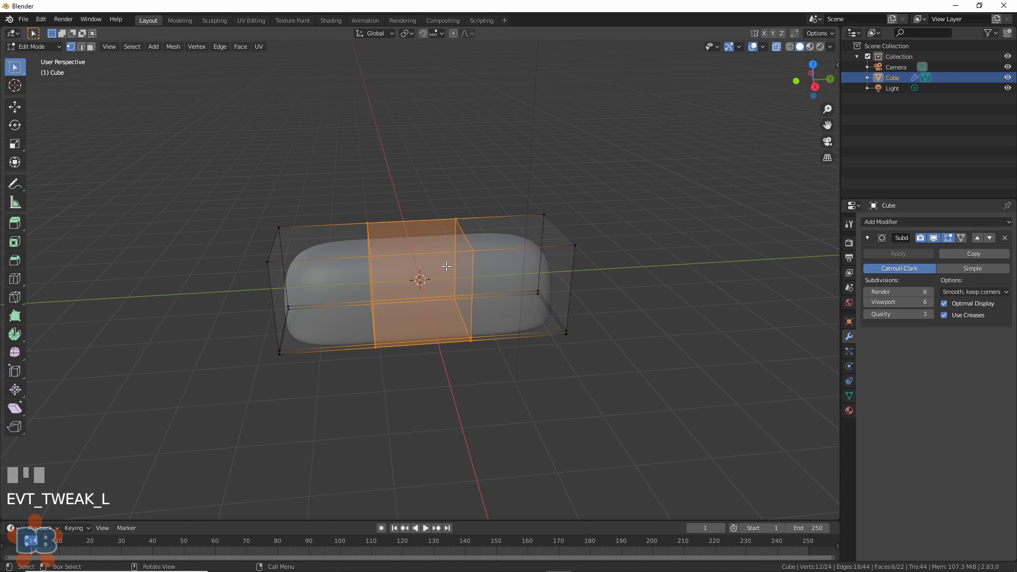
pyautogui.hotkey('shift', 'space')
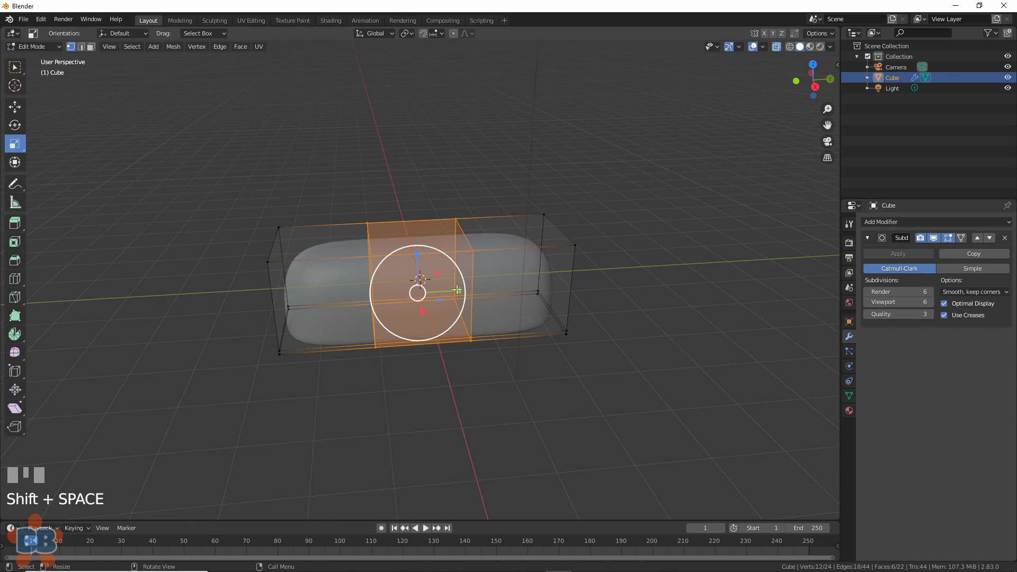
pyautogui.moveTo(456, 290); pyautogui.dragTo(435, 292)
pyautogui.click(429, 391)
pyautogui.moveTo(429, 390); pyautogui.dragTo(424, 390, button='middle')
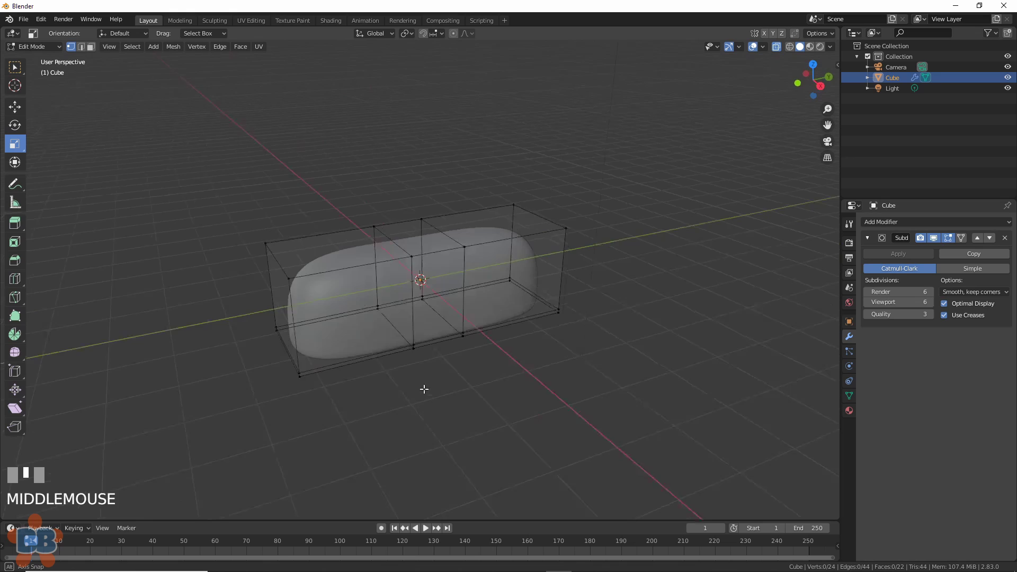
# Step: In the Shading workspace, add a Displace modifier to the rounded mesh
pyautogui.moveTo(458, 249)
pyautogui.keyDown('shift'); pyautogui.mouseDown(button='middle')
pyautogui.moveTo(474, 215)
pyautogui.moveTo(417, 184)
pyautogui.mouseUp(button='middle'); pyautogui.keyUp('shift')
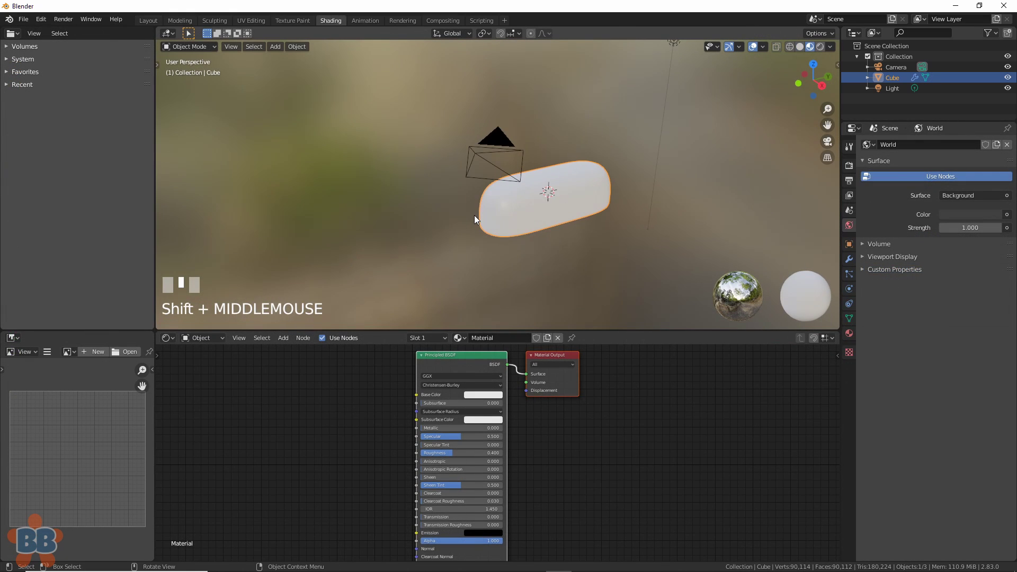
pyautogui.scroll(2, 475, 215)
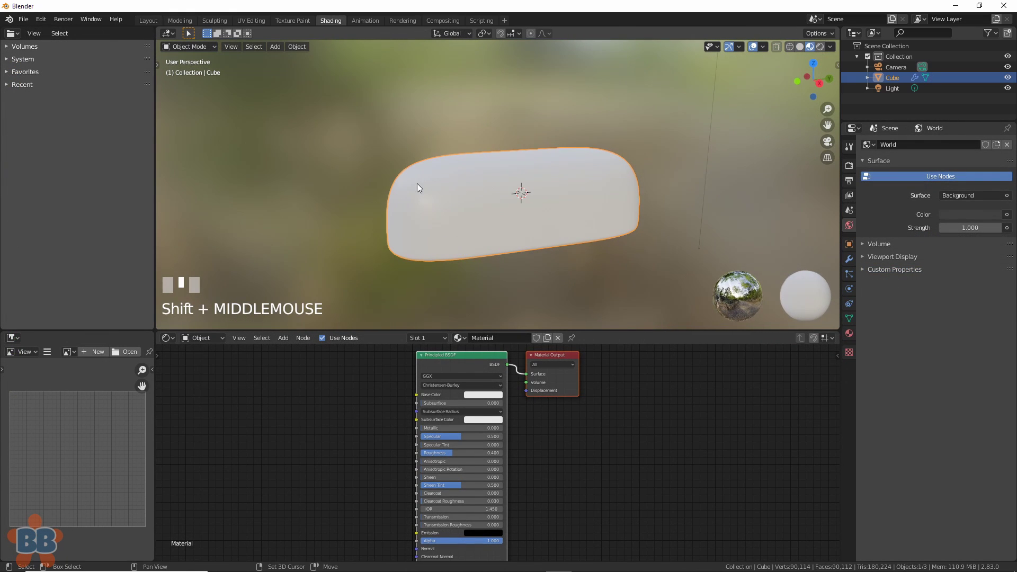
pyautogui.click(849, 259)
pyautogui.click(895, 143)
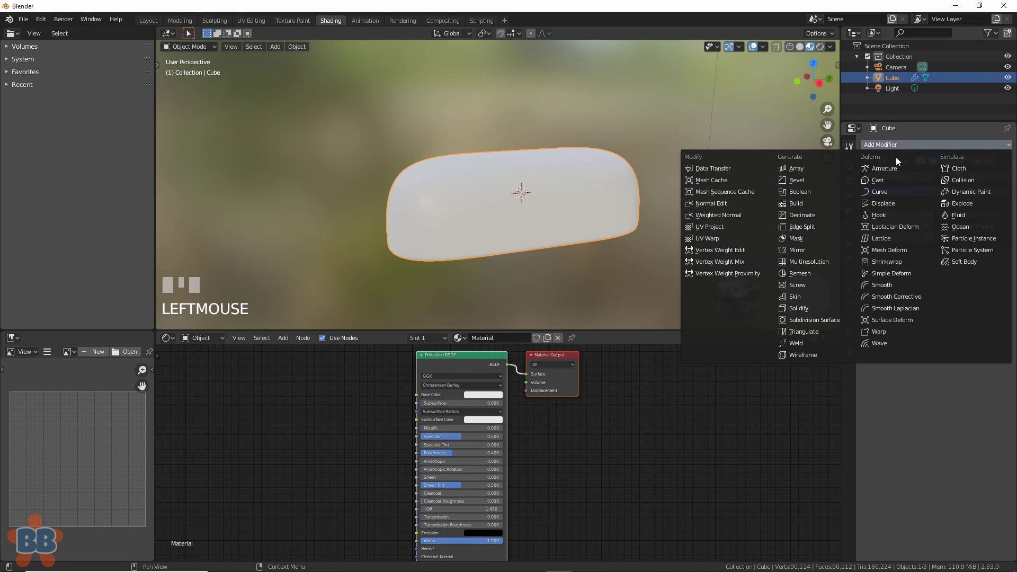
pyautogui.click(894, 203)
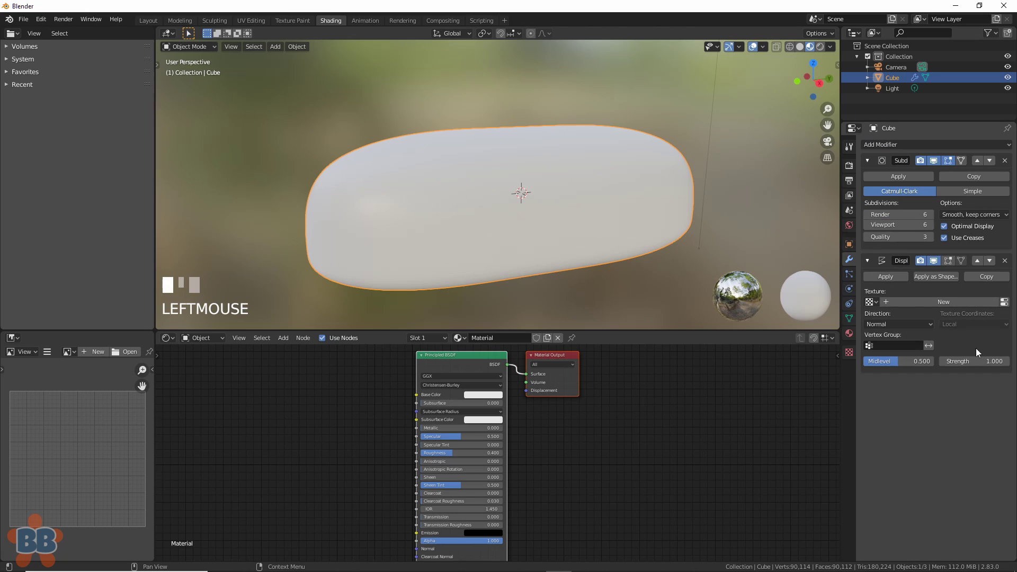
# Step: Create a new texture for the Displace modifier and set its type to Noise
pyautogui.click(949, 301)
pyautogui.scroll(2, 520, 216)
pyautogui.click(1004, 302)
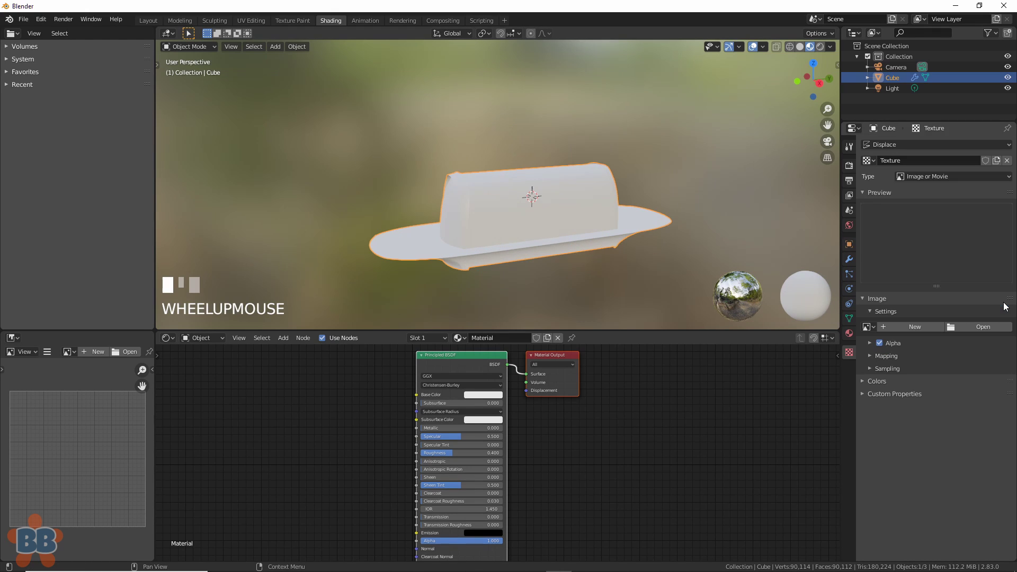
pyautogui.click(939, 175)
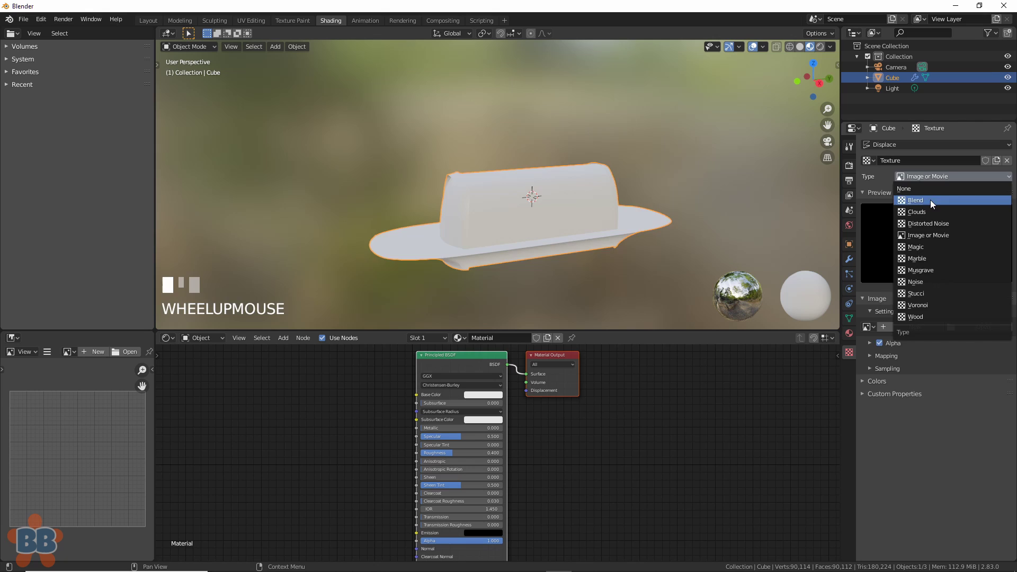
pyautogui.click(935, 283)
# Step: Set the Displace modifier's strength to -0.025
pyautogui.write('.025')
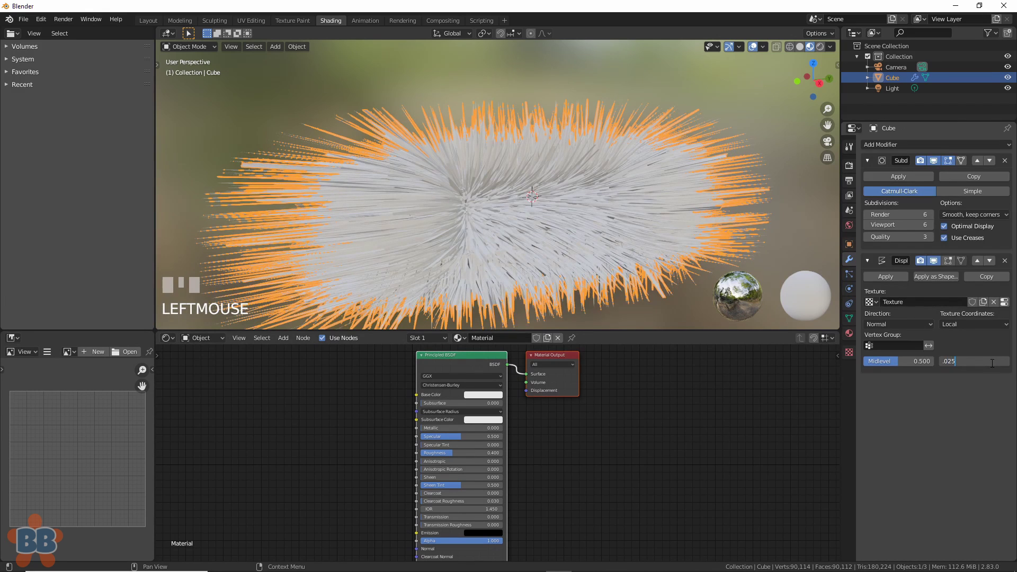
pyautogui.press('Return')
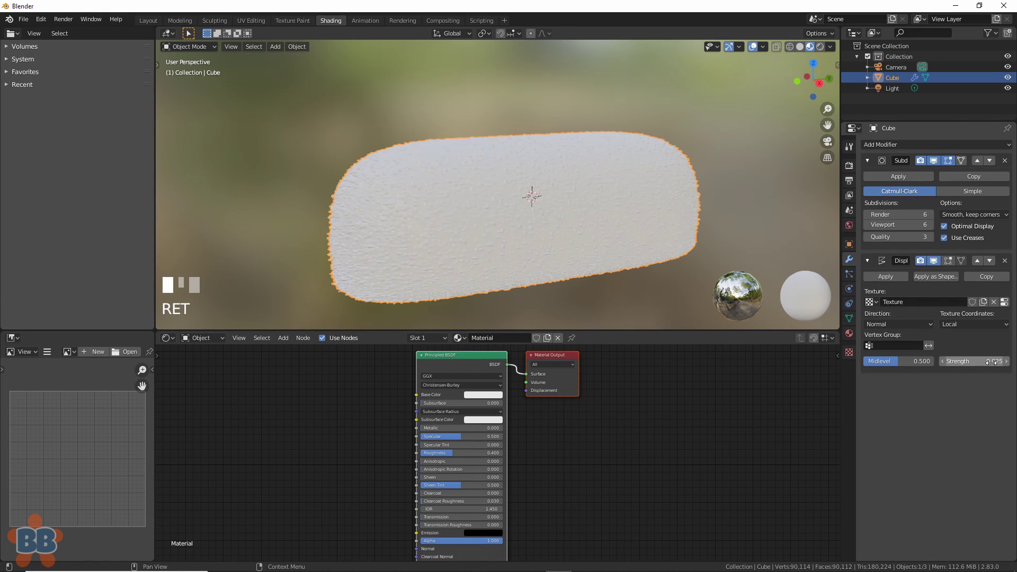
pyautogui.click(990, 362)
pyautogui.press('BackSpace')
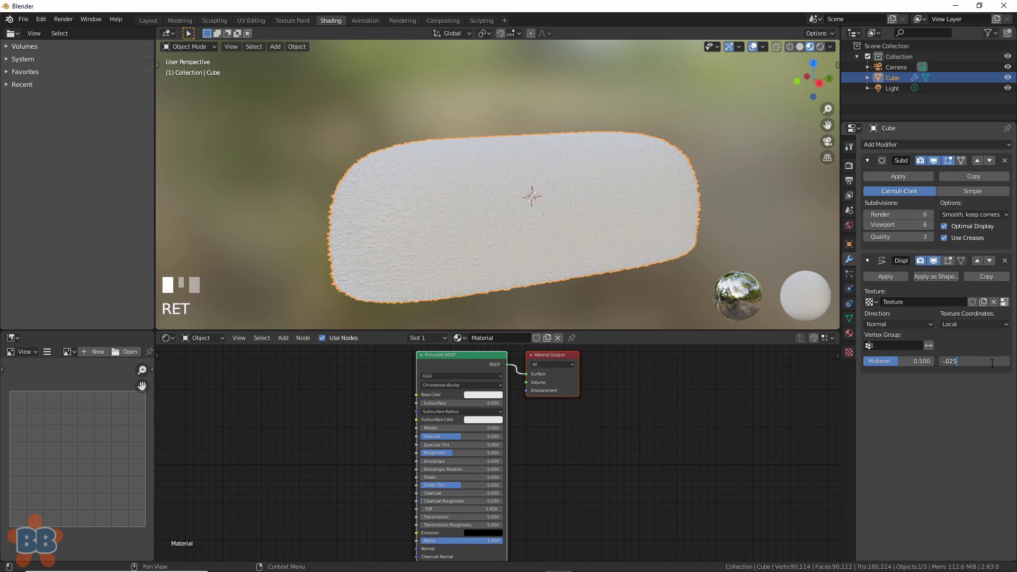
pyautogui.write('-.025')
pyautogui.press('Return')
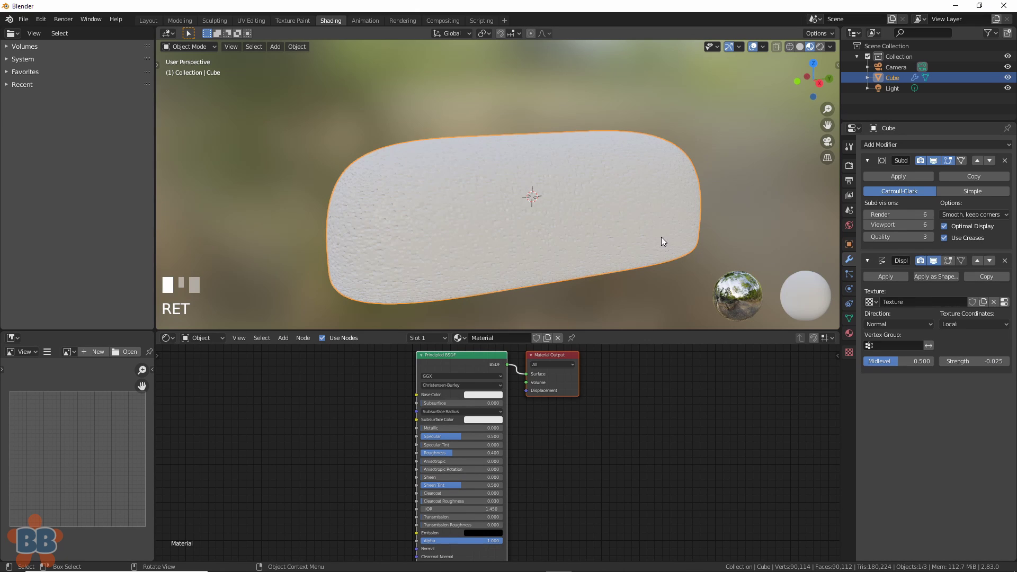
# Step: Apply Shade Smooth to the displaced mesh
pyautogui.moveTo(661, 237); pyautogui.dragTo(610, 217, button='middle')
pyautogui.scroll(5, 610, 216)
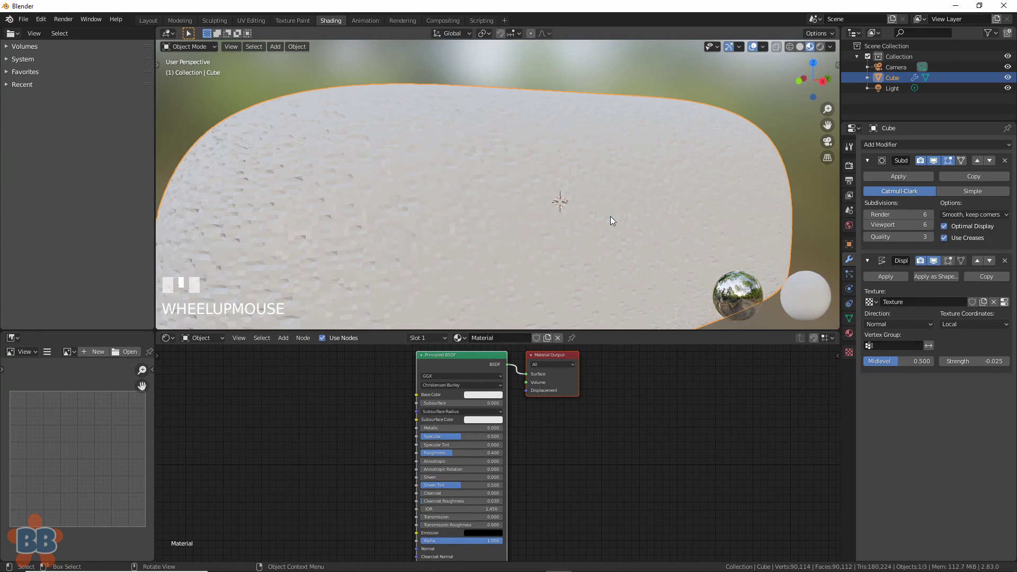
pyautogui.click(448, 161)
pyautogui.rightClick(448, 162)
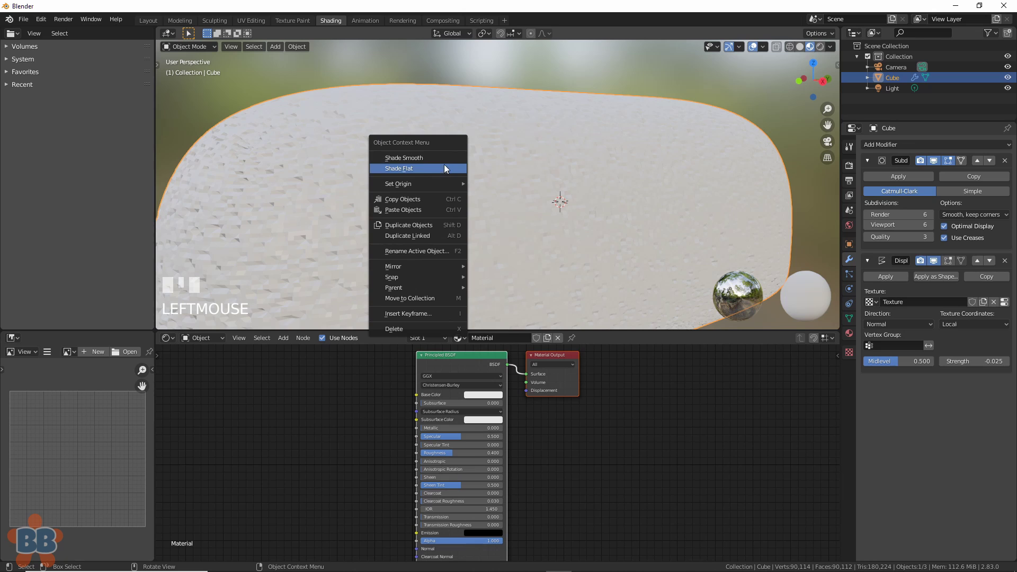
pyautogui.rightClick(446, 158)
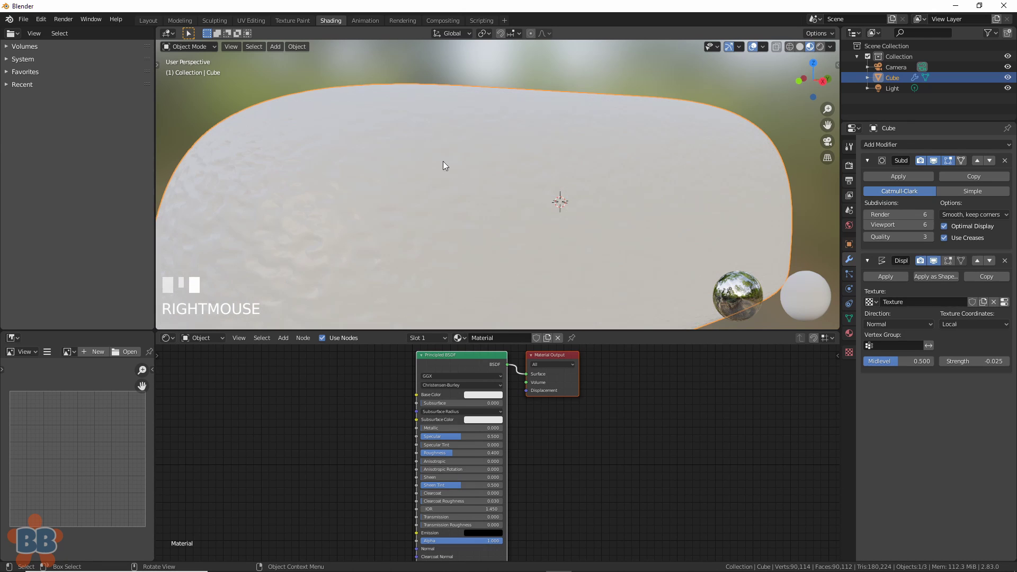
# Step: Copy the Displace modifier with its Noise texture and set the second one's strength to -0.026
pyautogui.scroll(-4, 425, 197)
pyautogui.moveTo(474, 236); pyautogui.dragTo(475, 210, button='middle')
pyautogui.scroll(2, 473, 210)
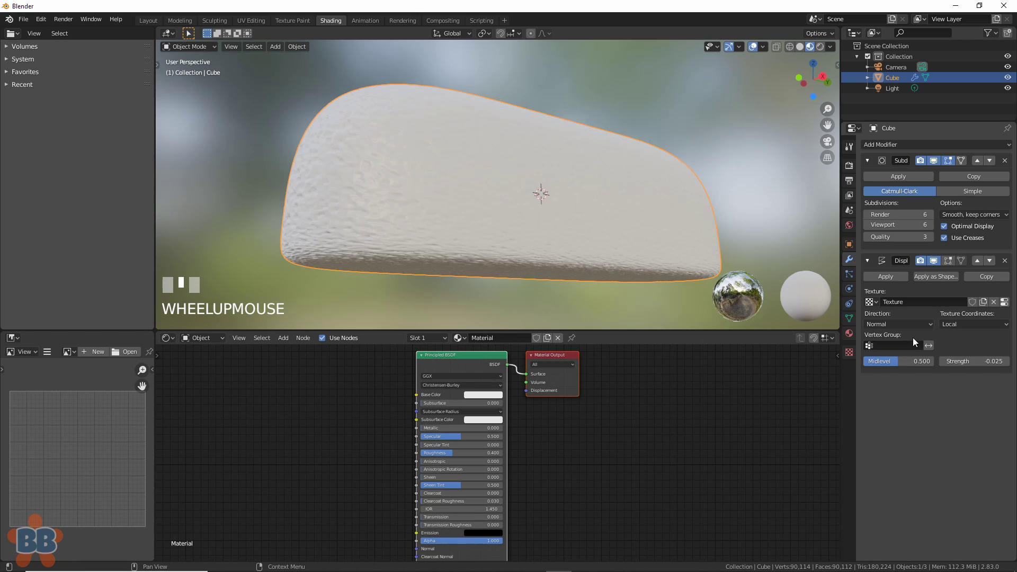
pyautogui.click(917, 141)
pyautogui.click(983, 273)
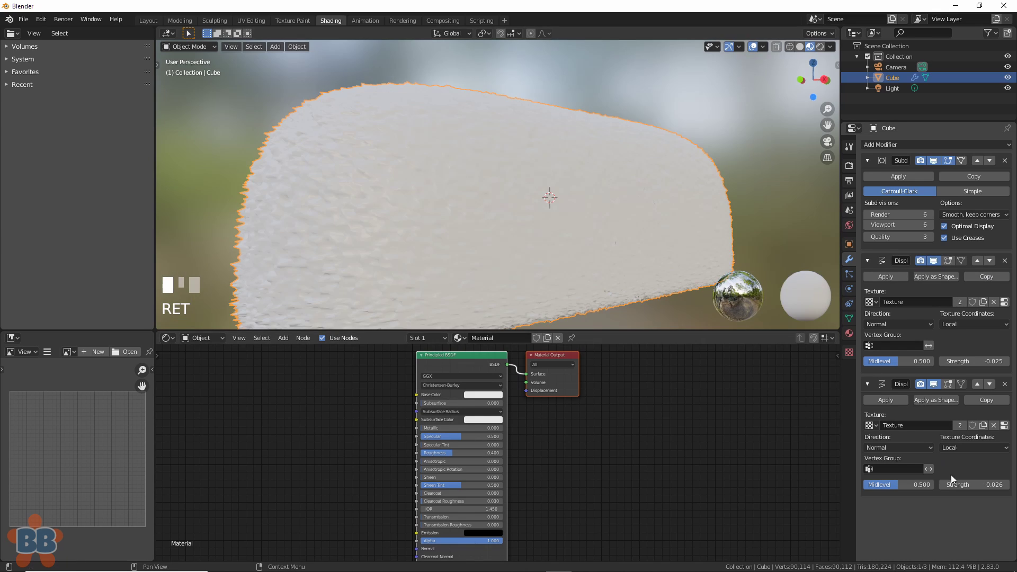
pyautogui.click(979, 485)
pyautogui.press('Return')
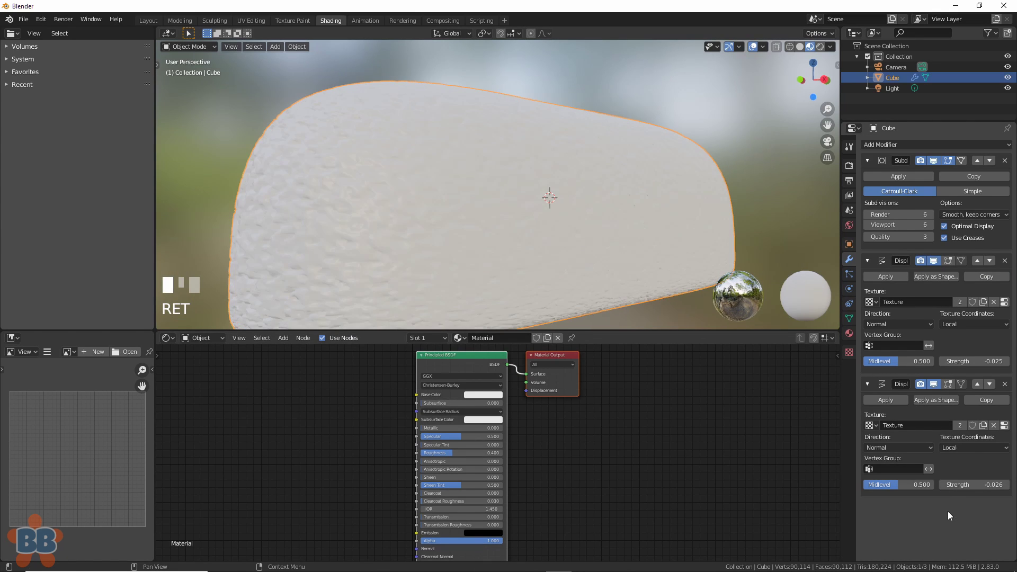
# Step: Rename the mesh's material as Cardiac
pyautogui.click(756, 178)
pyautogui.scroll(-3, 568, 240)
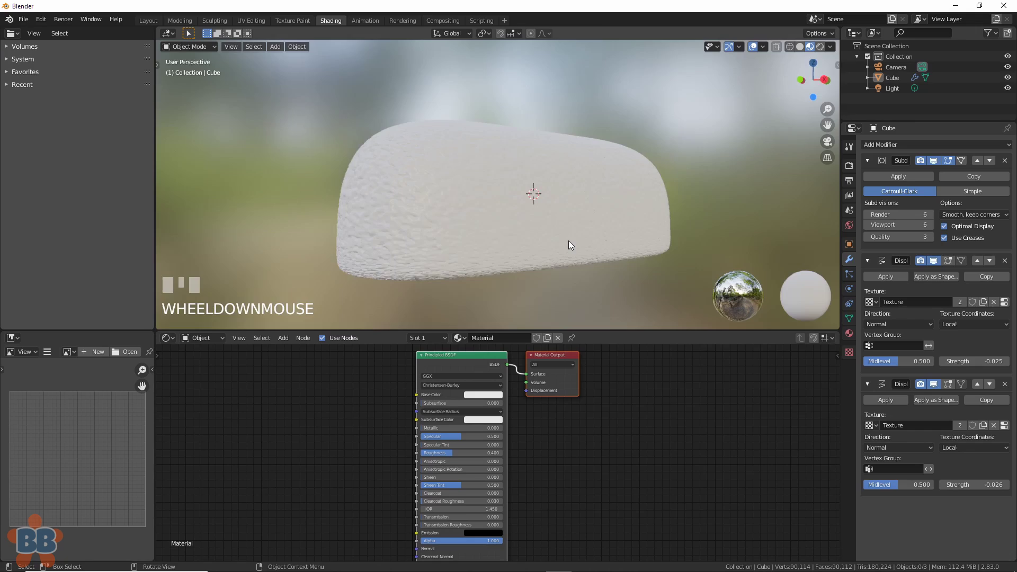
pyautogui.moveTo(568, 240); pyautogui.dragTo(592, 227, button='middle')
pyautogui.scroll(2, 359, 427)
pyautogui.click(504, 337)
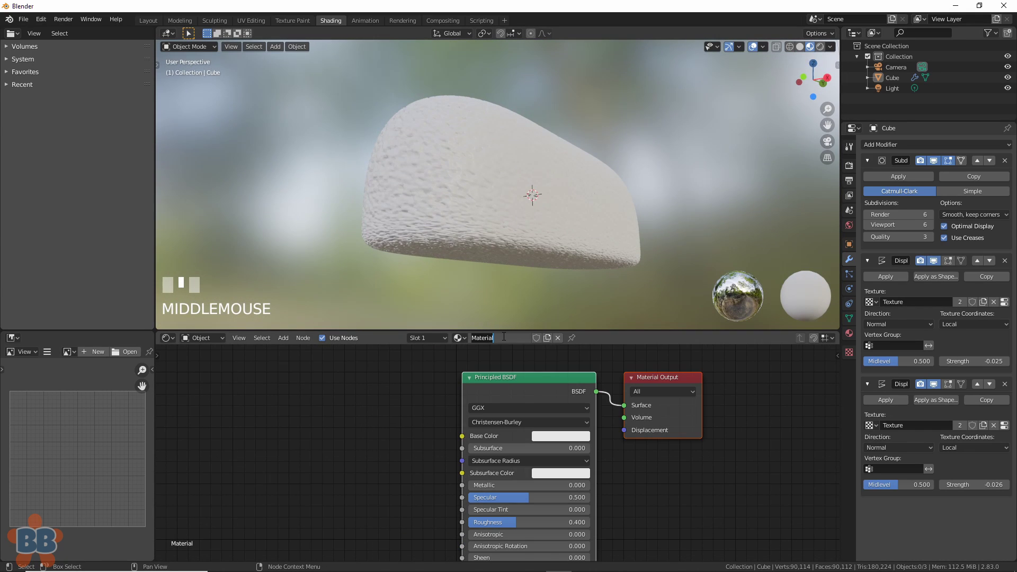
pyautogui.write('Cardiac')
pyautogui.press('Return')
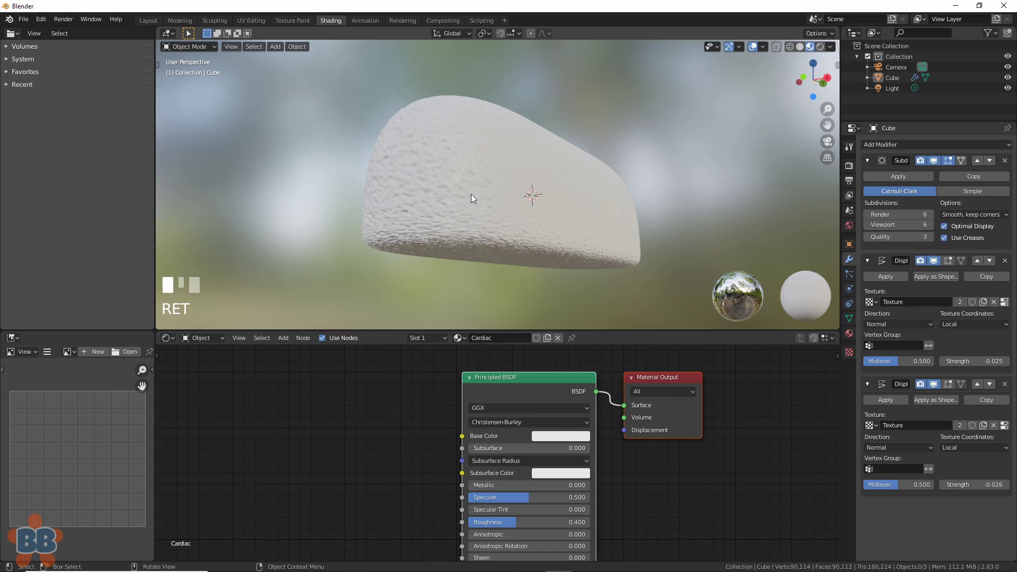
# Step: Select the mesh and set its Principled BSDF's subsurface color to yellow-orange and subsurface to 1.000
pyautogui.click(479, 242)
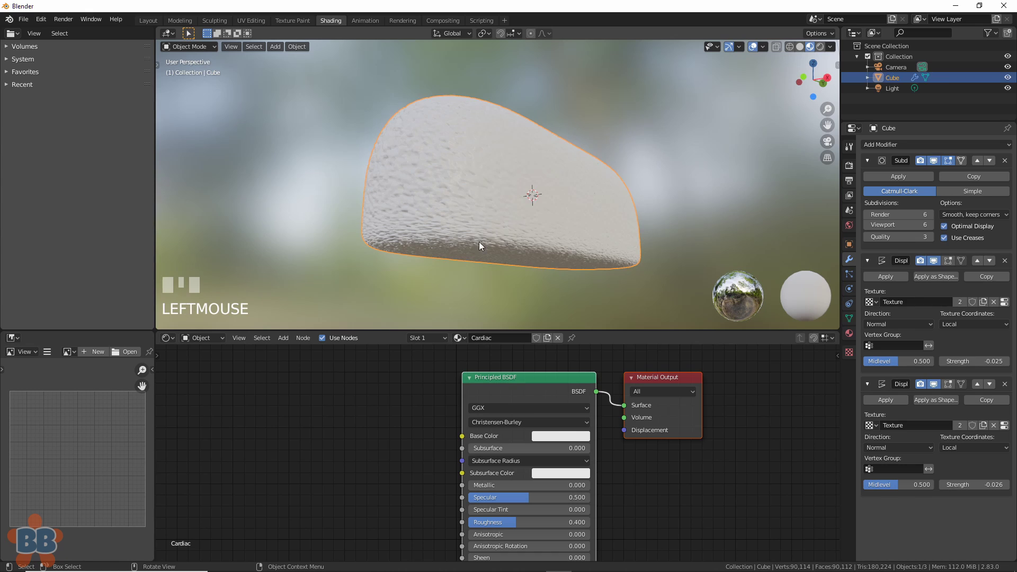
pyautogui.click(555, 472)
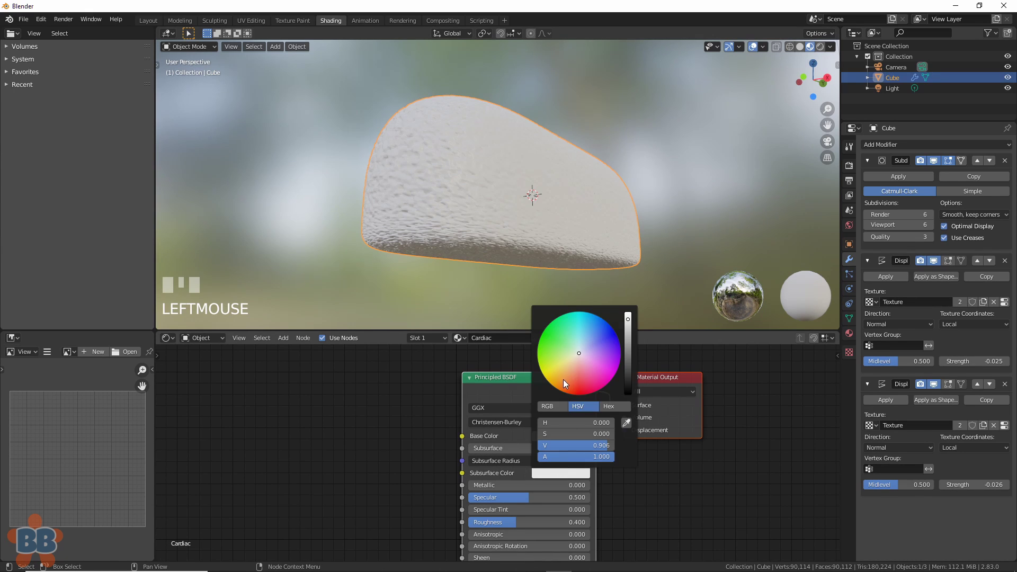
pyautogui.moveTo(563, 380); pyautogui.dragTo(556, 389)
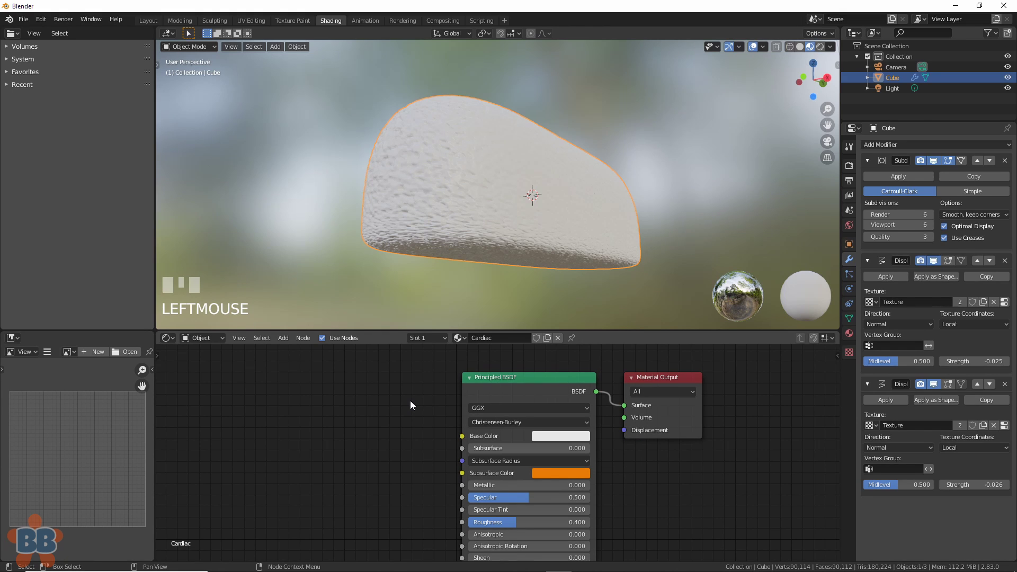
pyautogui.moveTo(524, 447); pyautogui.dragTo(582, 448)
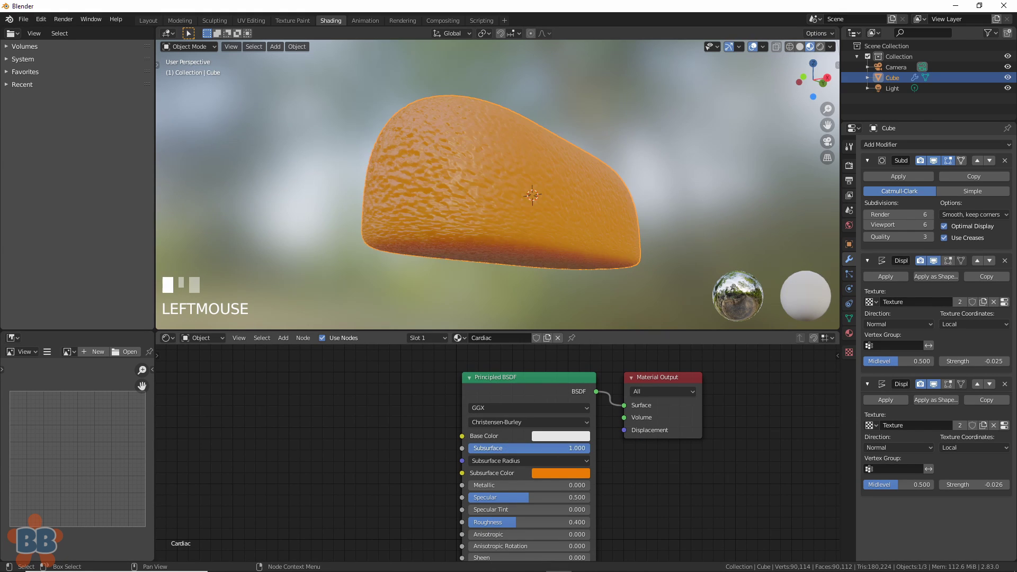
pyautogui.moveTo(670, 243); pyautogui.dragTo(646, 259, button='middle')
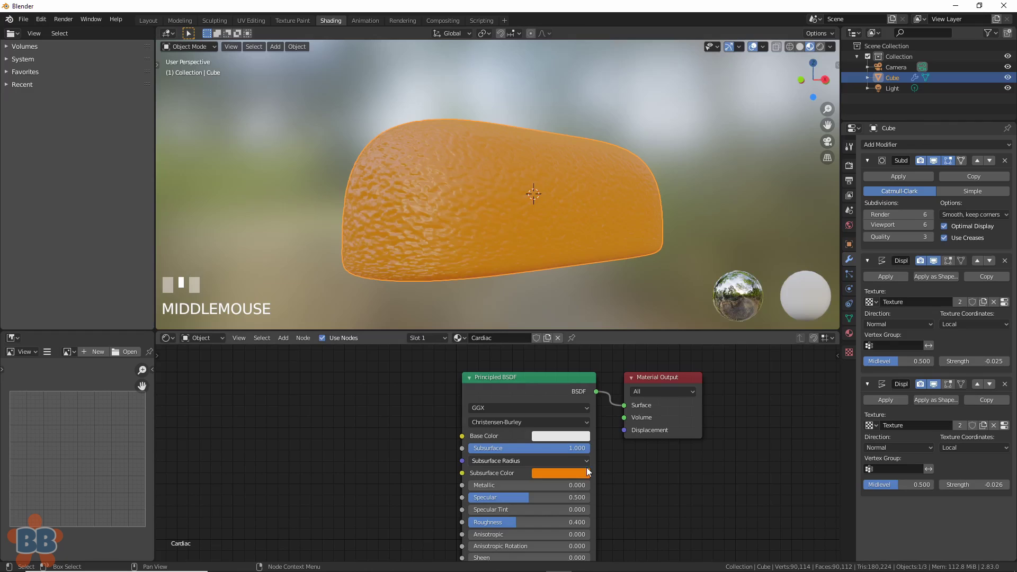
pyautogui.click(574, 475)
pyautogui.click(553, 383)
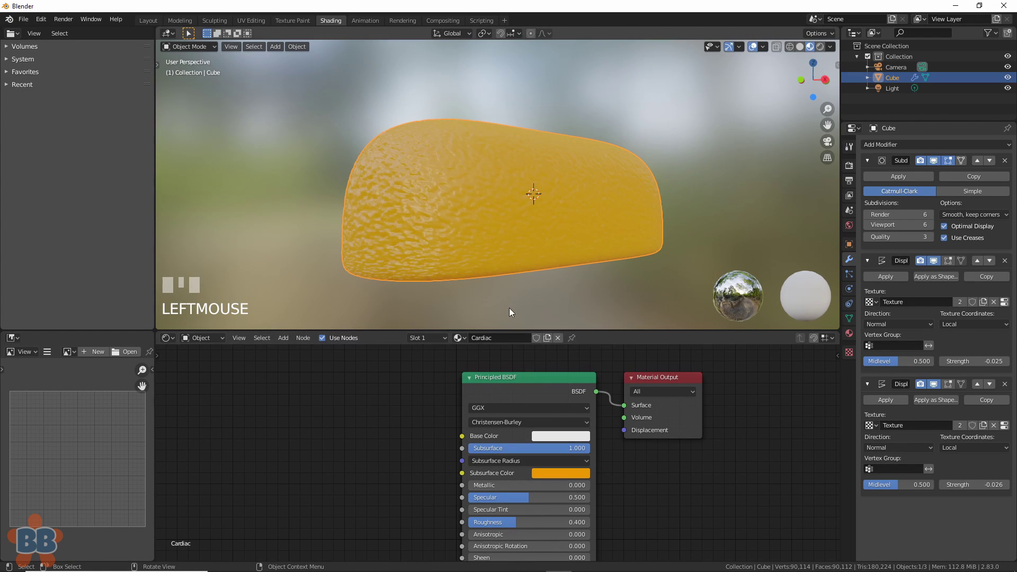
# Step: Set the Principled BSDF's roughness to 0.709 and switch the viewport to Rendered shading
pyautogui.moveTo(509, 308); pyautogui.dragTo(512, 297, button='middle')
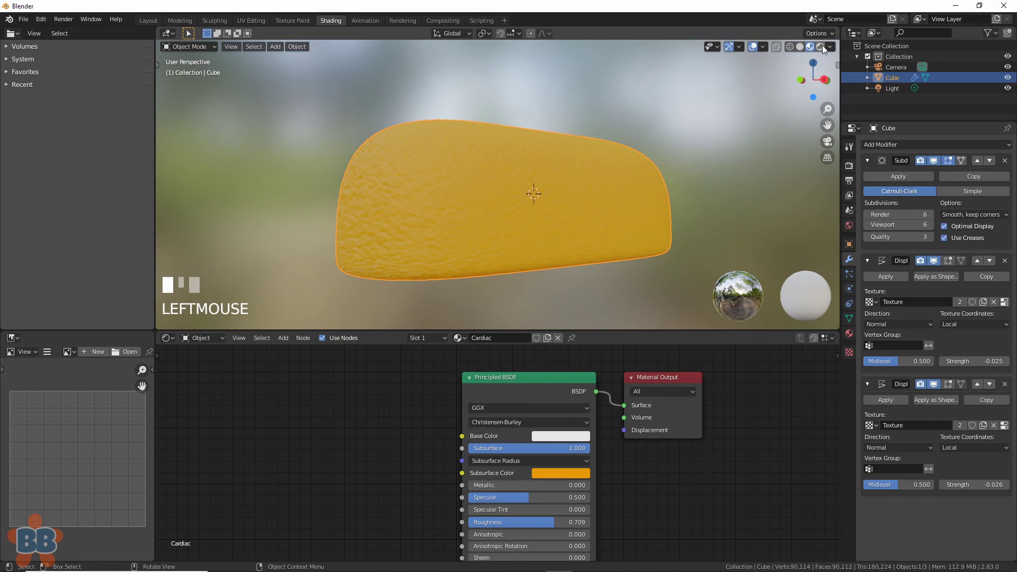
pyautogui.click(820, 47)
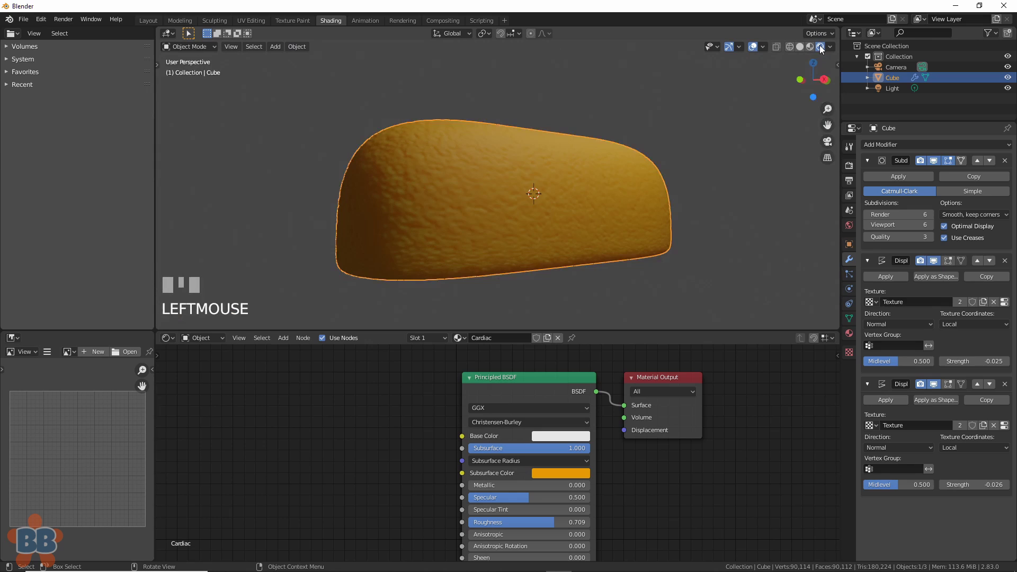
pyautogui.moveTo(718, 194); pyautogui.dragTo(715, 211, button='middle')
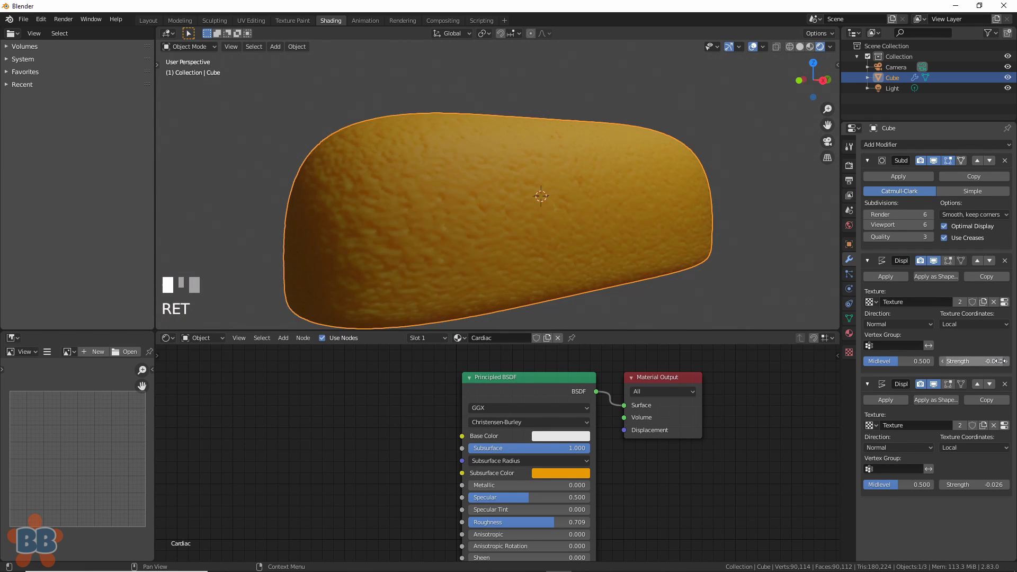
# Step: Set the first Displace modifier's strength to -0.050 and deselect the mesh
pyautogui.click(783, 276)
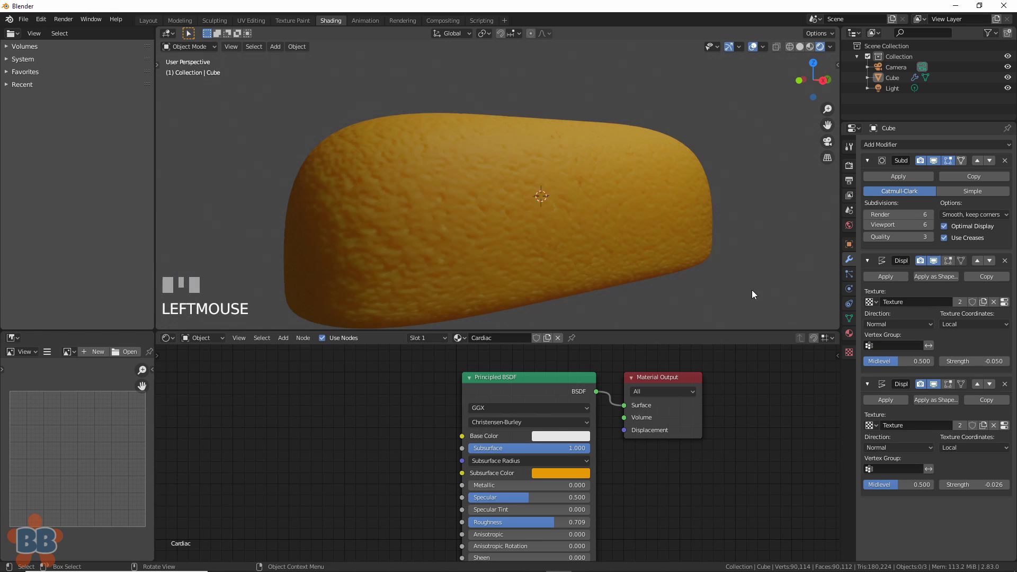
pyautogui.moveTo(751, 290)
pyautogui.mouseDown(button='middle')
pyautogui.moveTo(767, 276)
pyautogui.moveTo(799, 276)
pyautogui.moveTo(758, 285)
pyautogui.mouseUp(button='middle')
pyautogui.scroll(-2, 769, 277)
pyautogui.middleClick(768, 276)
pyautogui.scroll(-1, 768, 276)
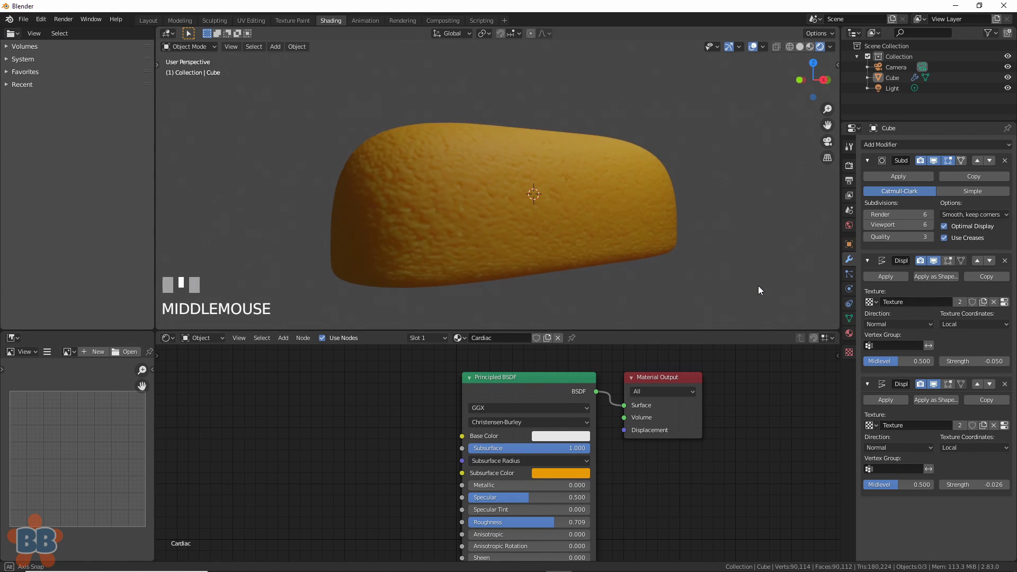
# Step: Add Texture Coordinate, Mapping and Image Texture nodes to the Principled BSDF with Node Wrangler's texture setup
pyautogui.moveTo(403, 475); pyautogui.dragTo(448, 473, button='middle')
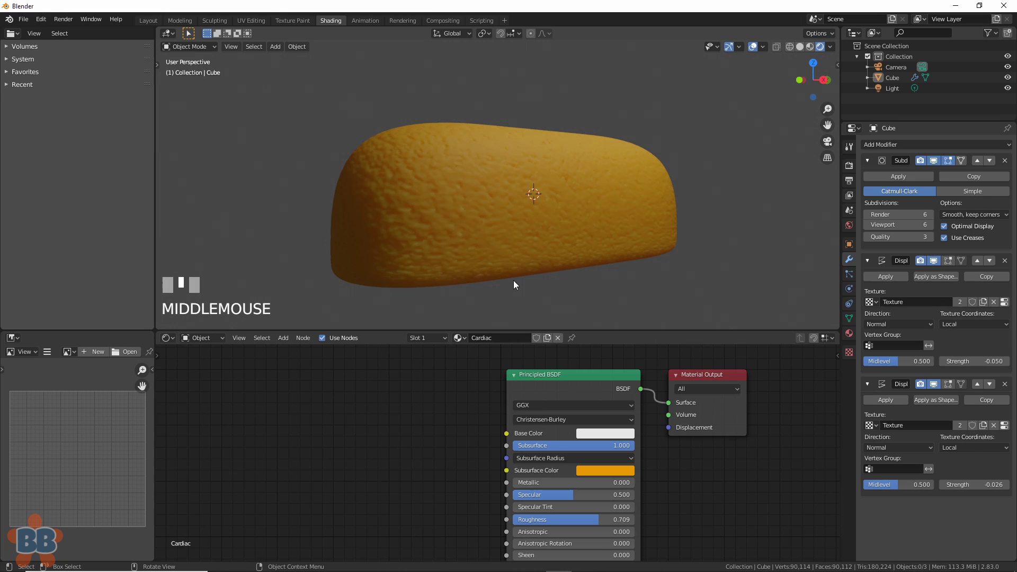
pyautogui.click(539, 399)
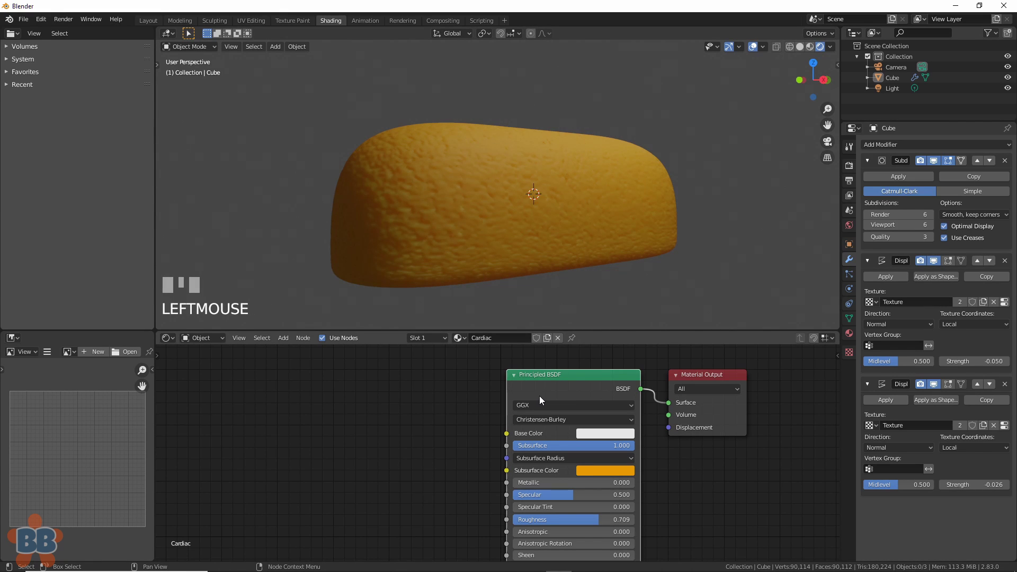
pyautogui.middleClick(488, 289)
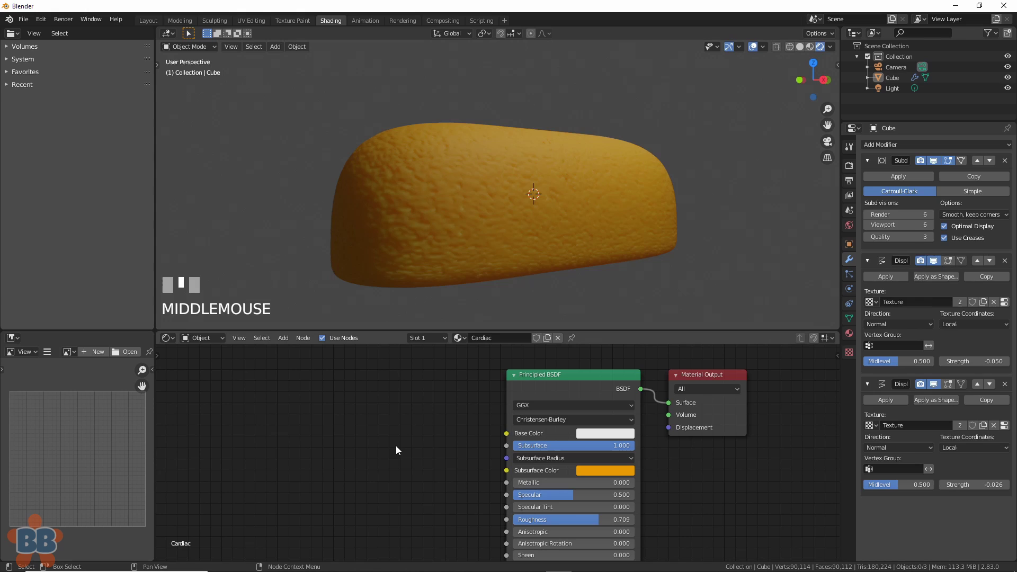
pyautogui.click(539, 397)
pyautogui.hotkey('ctrl', 't')
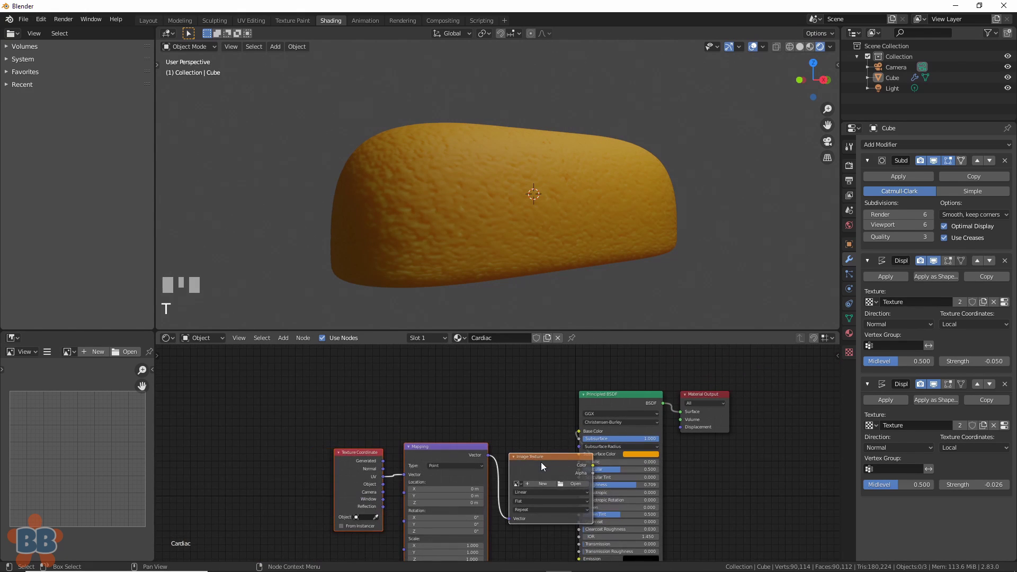
# Step: Search the add-ons in the preferences for "node" to check whether Node Wrangler is enabled
pyautogui.click(41, 19)
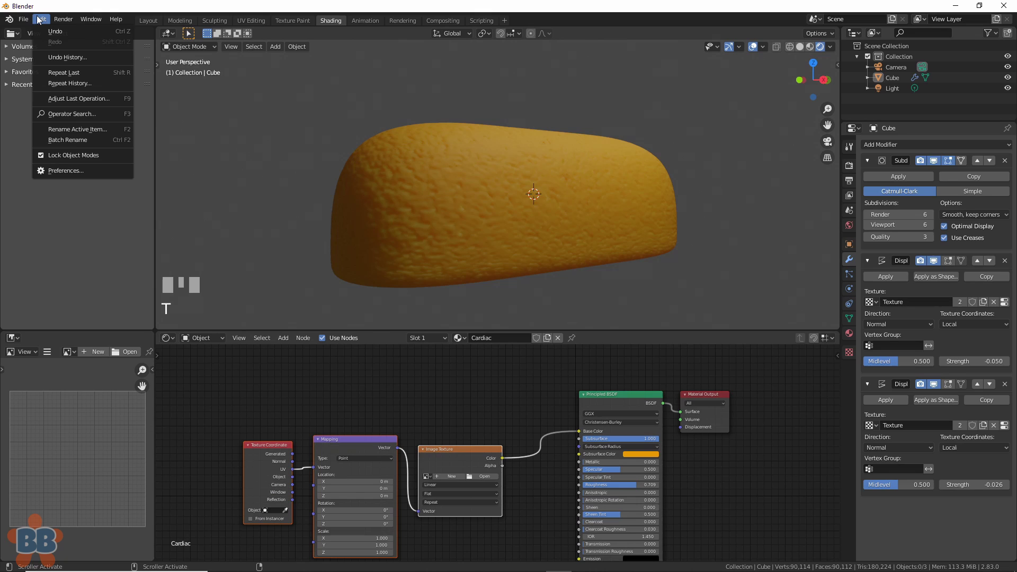
pyautogui.click(56, 173)
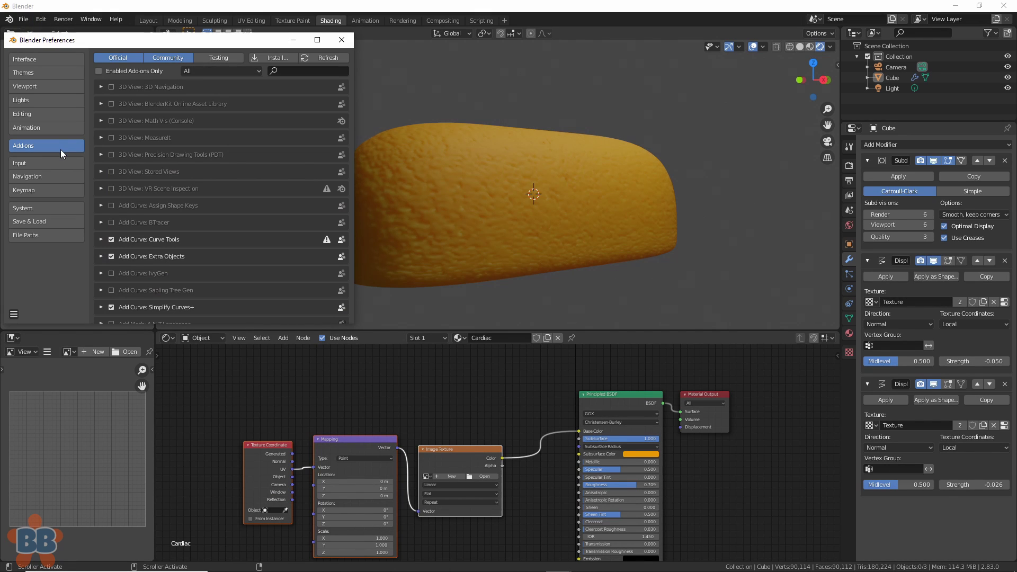
pyautogui.click(294, 71)
pyautogui.write('node')
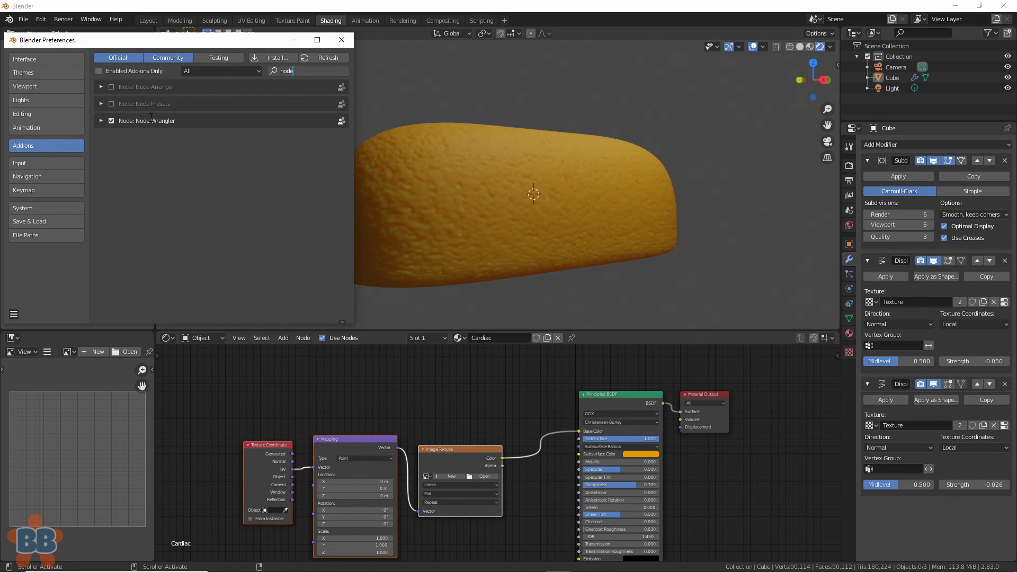
# Step: Move the Image Texture node away from the Mapping node and switch its type to ColorRamp
pyautogui.moveTo(526, 409); pyautogui.dragTo(578, 410)
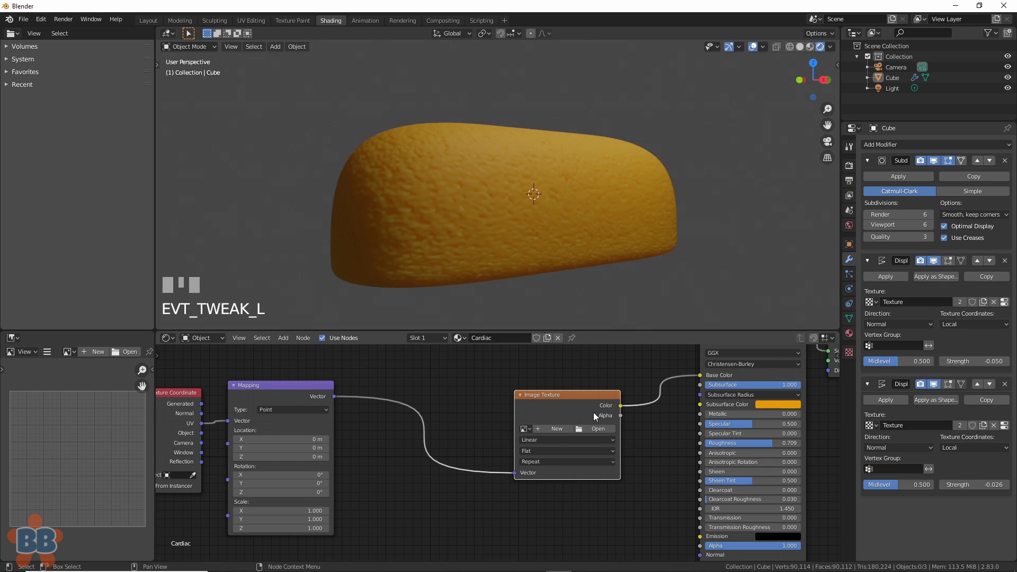
pyautogui.click(571, 414)
pyautogui.hotkey('shift', 's')
pyautogui.moveTo(571, 414)
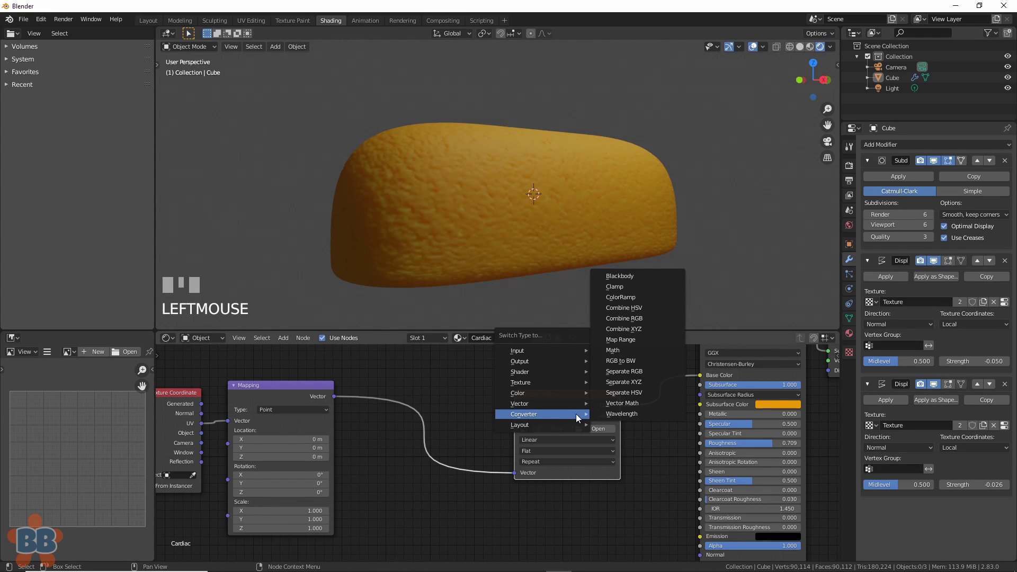
pyautogui.click(623, 297)
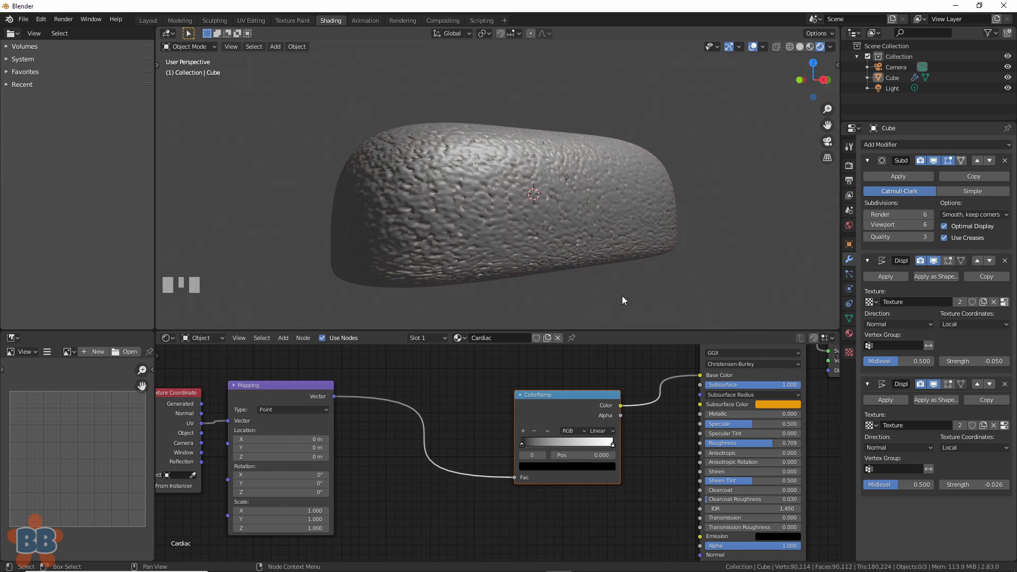
# Step: Set the ColorRamp's white end stop to the yellow-orange sampled from the Subsurface Color
pyautogui.click(612, 444)
pyautogui.click(609, 464)
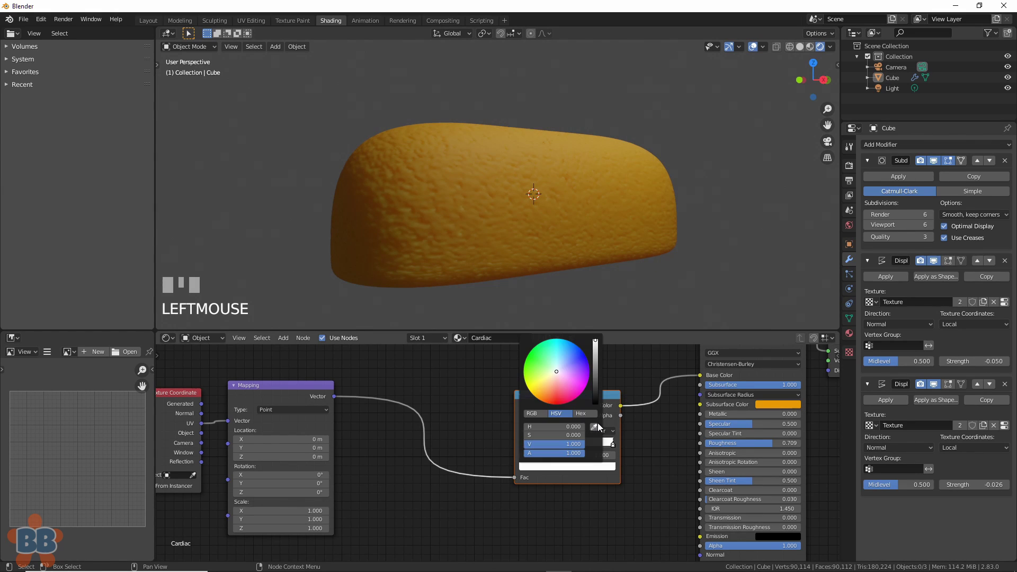
pyautogui.click(597, 425)
pyautogui.click(788, 404)
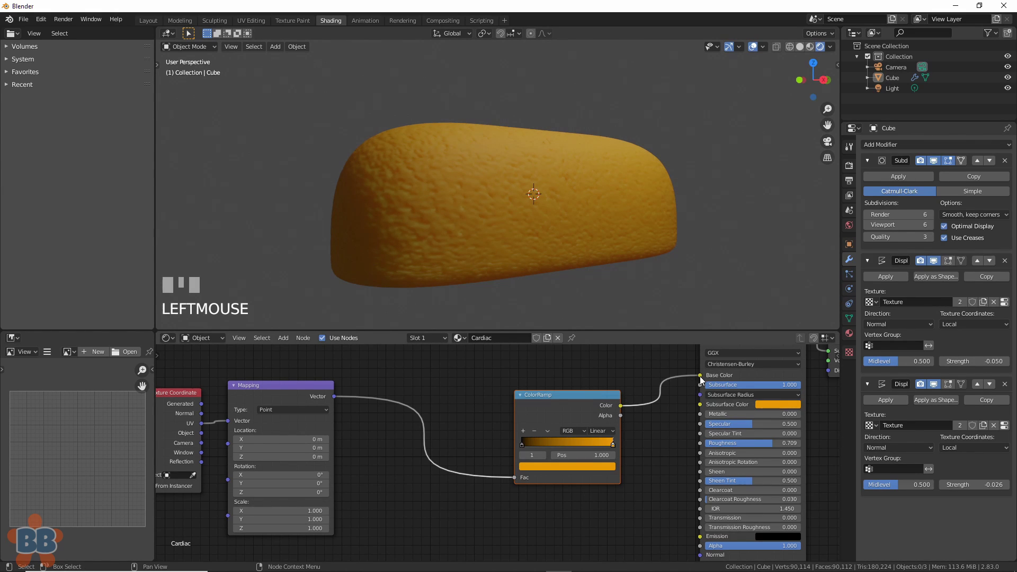
# Step: Reroute the ColorRamp from Base Color to Subsurface Color and insert a Separate XYZ after Mapping, with Z feeding the ramp's Fac
pyautogui.moveTo(700, 376); pyautogui.dragTo(701, 405)
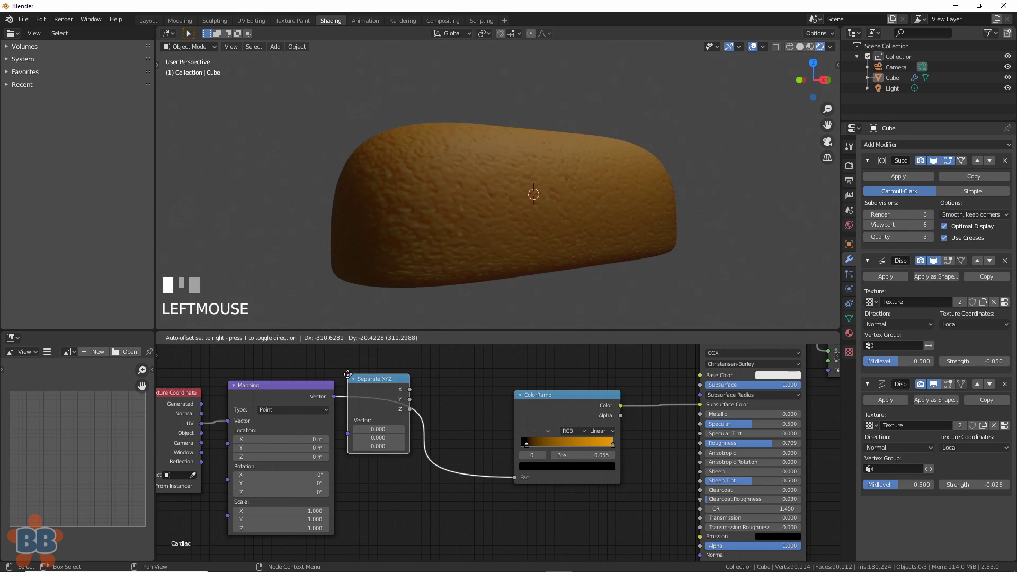
pyautogui.click(356, 387)
pyautogui.moveTo(432, 409); pyautogui.dragTo(515, 477)
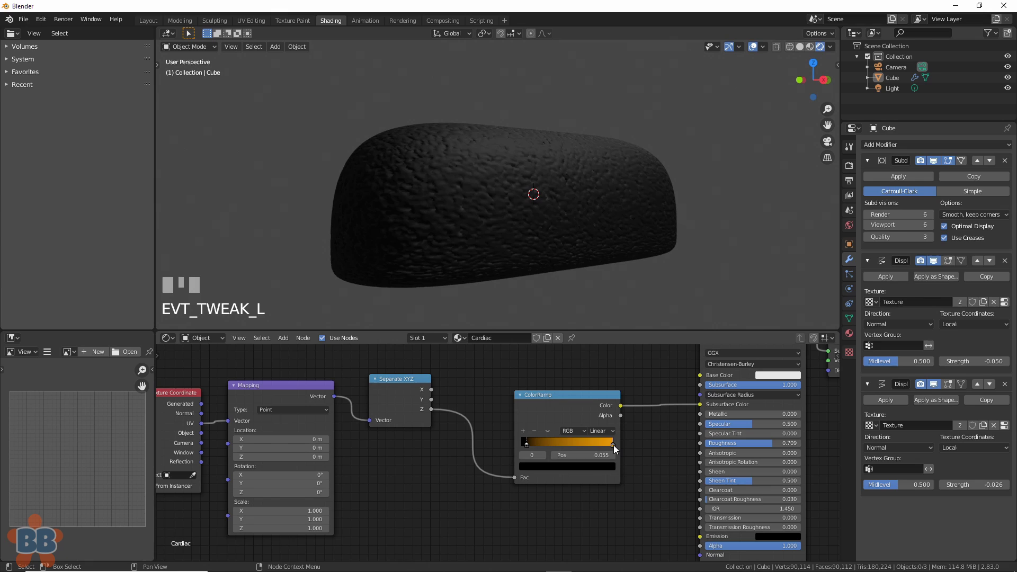
# Step: Move the ColorRamp's orange stop to 0.118 and feed the Object coordinates into the Mapping node's Vector
pyautogui.moveTo(613, 445); pyautogui.dragTo(522, 446)
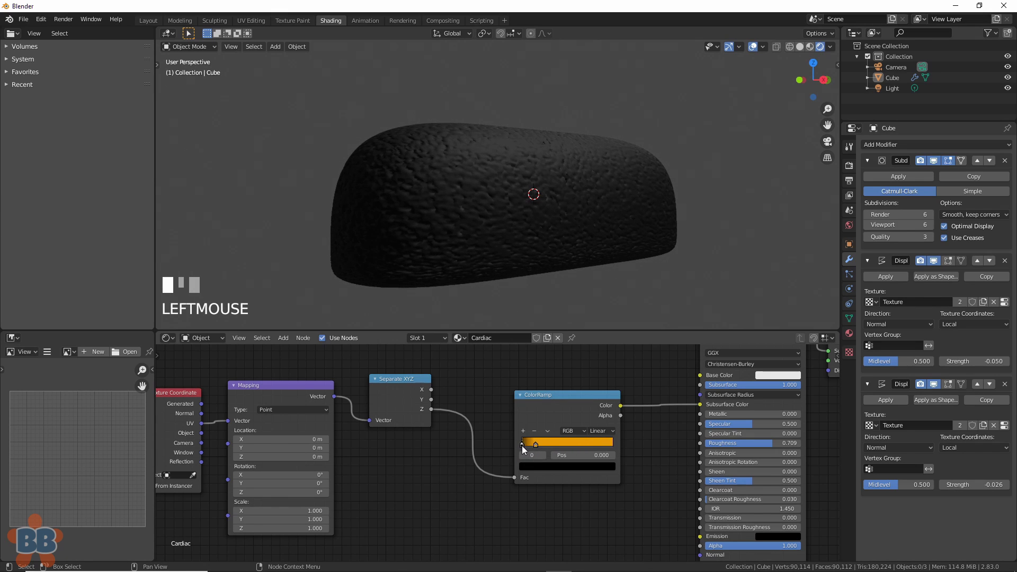
pyautogui.click(533, 444)
pyautogui.moveTo(201, 432); pyautogui.dragTo(228, 421)
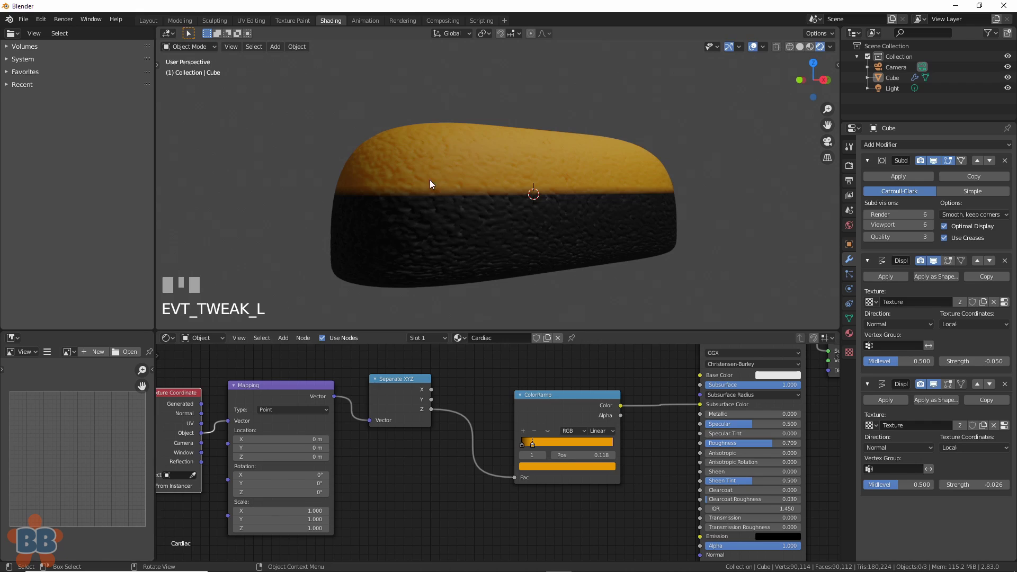
# Step: Move the ColorRamp's orange stop to 0.186 and feed the Generated coordinates into the Mapping node's Vector
pyautogui.moveTo(535, 445); pyautogui.dragTo(539, 445)
pyautogui.moveTo(540, 447); pyautogui.dragTo(553, 446)
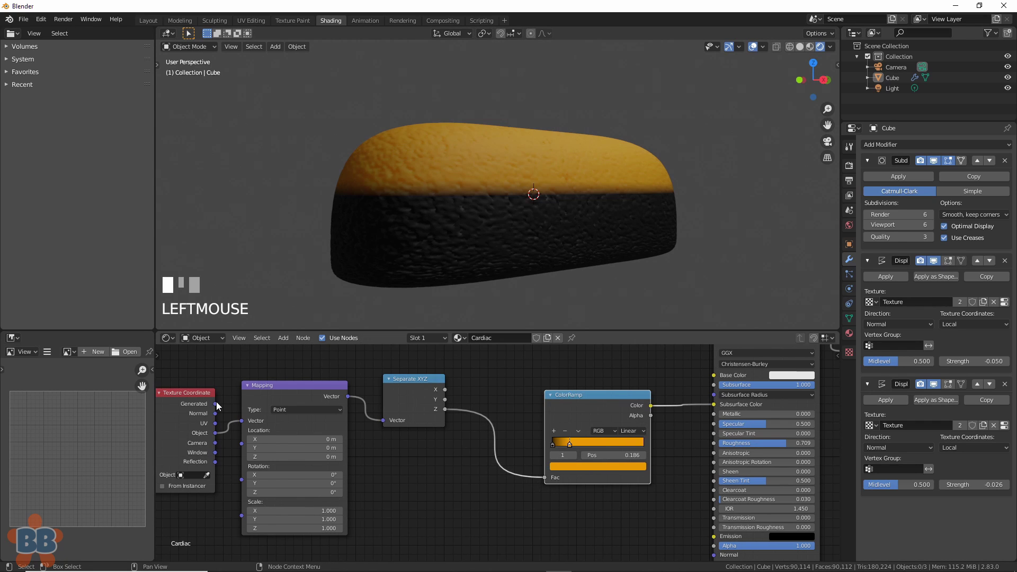
pyautogui.moveTo(215, 404); pyautogui.dragTo(244, 424)
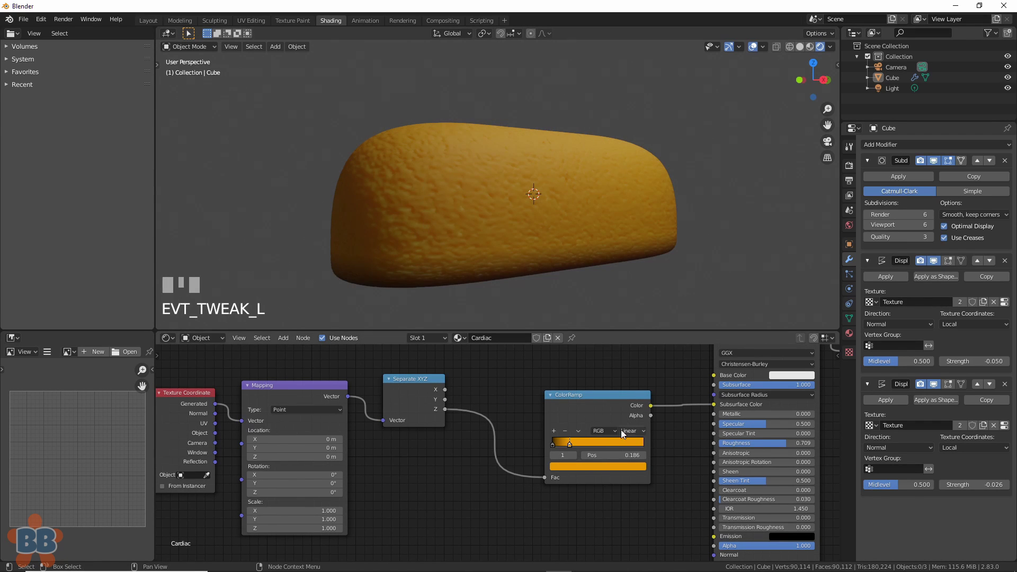
# Step: Replace the ColorRamp's black stop with a dark orange stop at position 0.000
pyautogui.moveTo(570, 446); pyautogui.dragTo(535, 455)
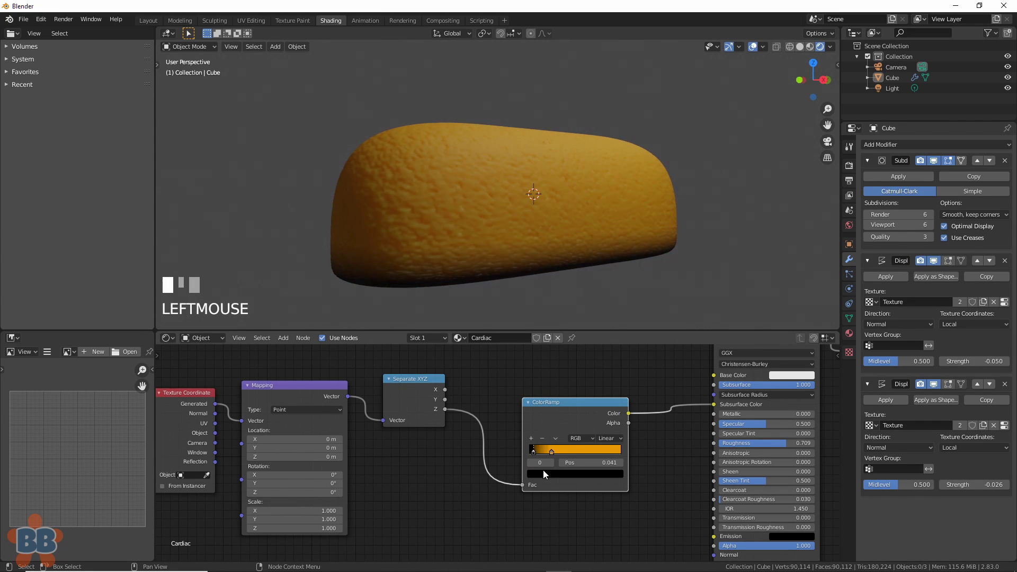
pyautogui.click(542, 439)
pyautogui.click(530, 439)
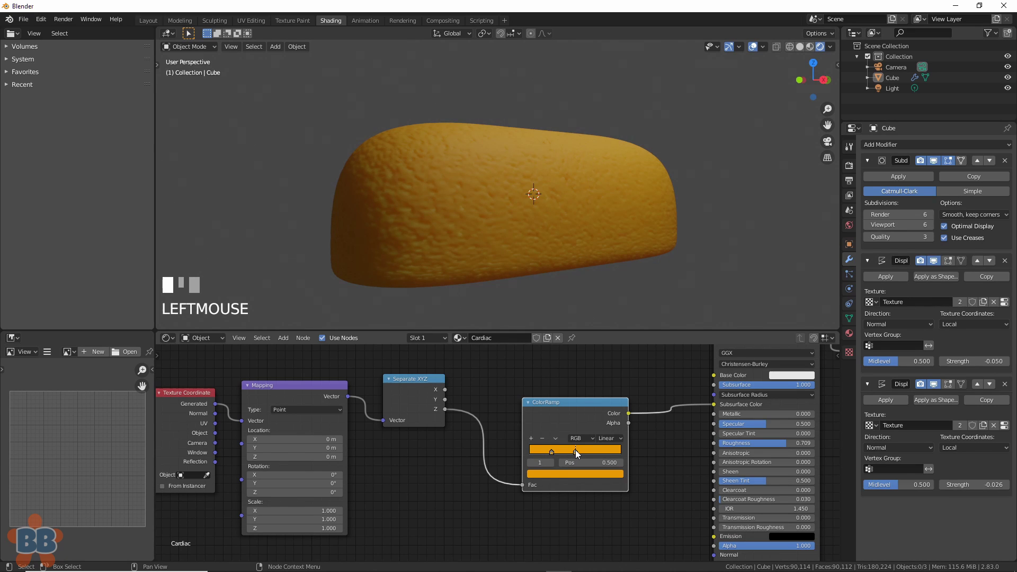
pyautogui.click(540, 473)
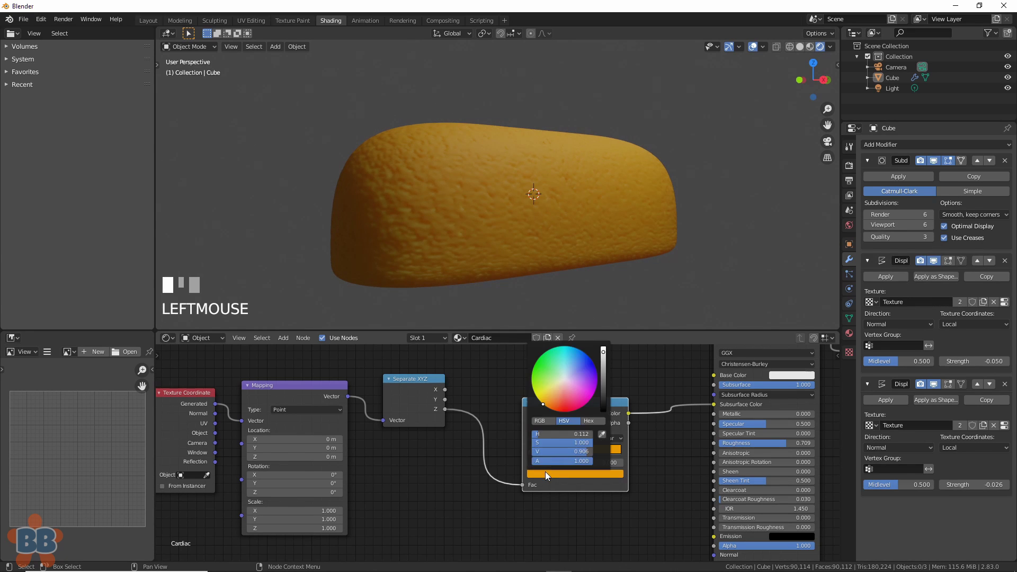
pyautogui.click(551, 408)
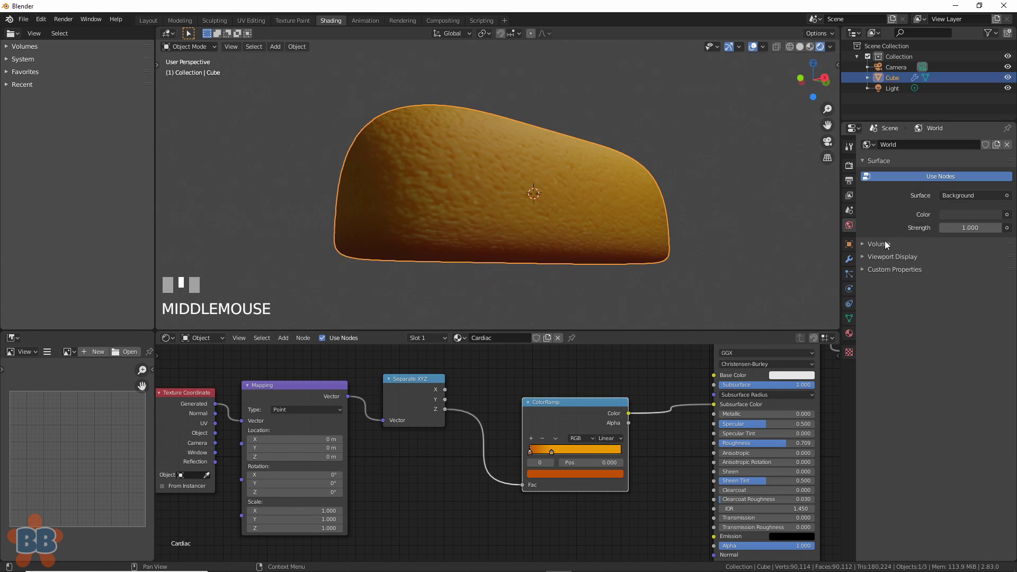
# Step: Set the World background color to light grey
pyautogui.click(948, 216)
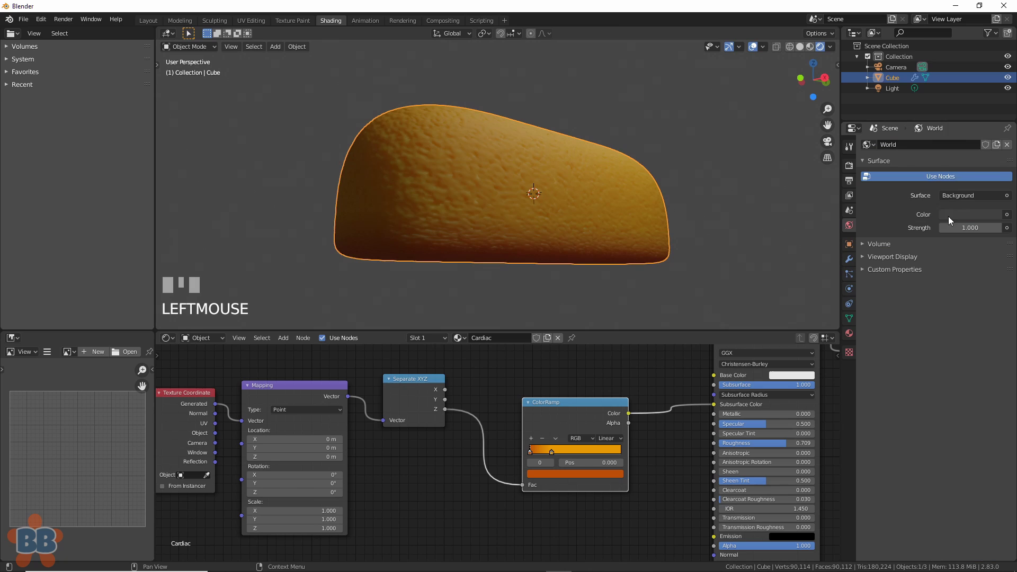
pyautogui.moveTo(994, 101); pyautogui.dragTo(993, 87)
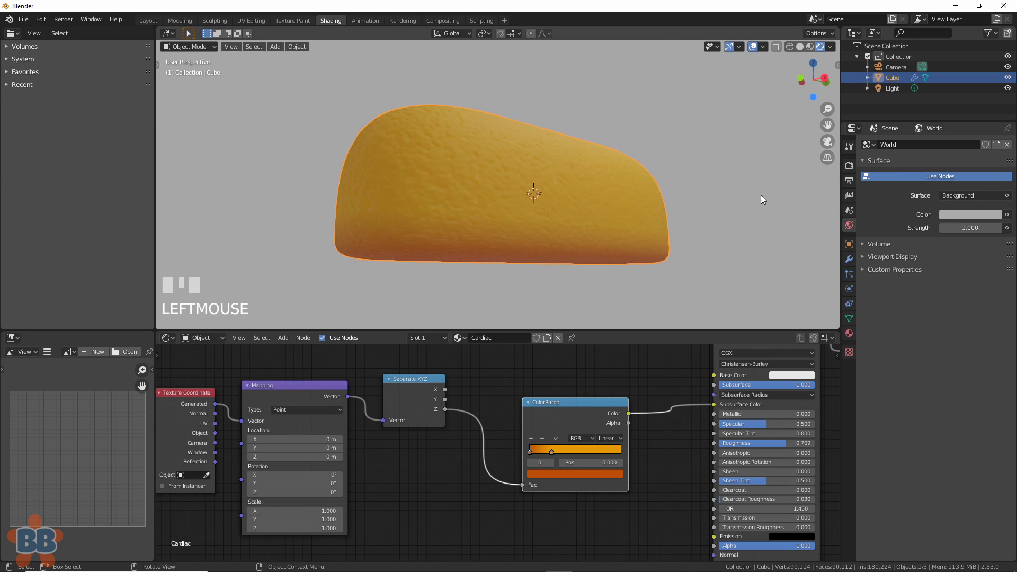
# Step: Inspect the displaced cell surface up close from several sides, including in Material Preview shading
pyautogui.click(661, 250)
pyautogui.moveTo(661, 250)
pyautogui.mouseDown(button='middle')
pyautogui.moveTo(678, 186)
pyautogui.moveTo(643, 256)
pyautogui.moveTo(648, 300)
pyautogui.moveTo(697, 253)
pyautogui.moveTo(654, 258)
pyautogui.mouseUp(button='middle')
pyautogui.scroll(2, 697, 254)
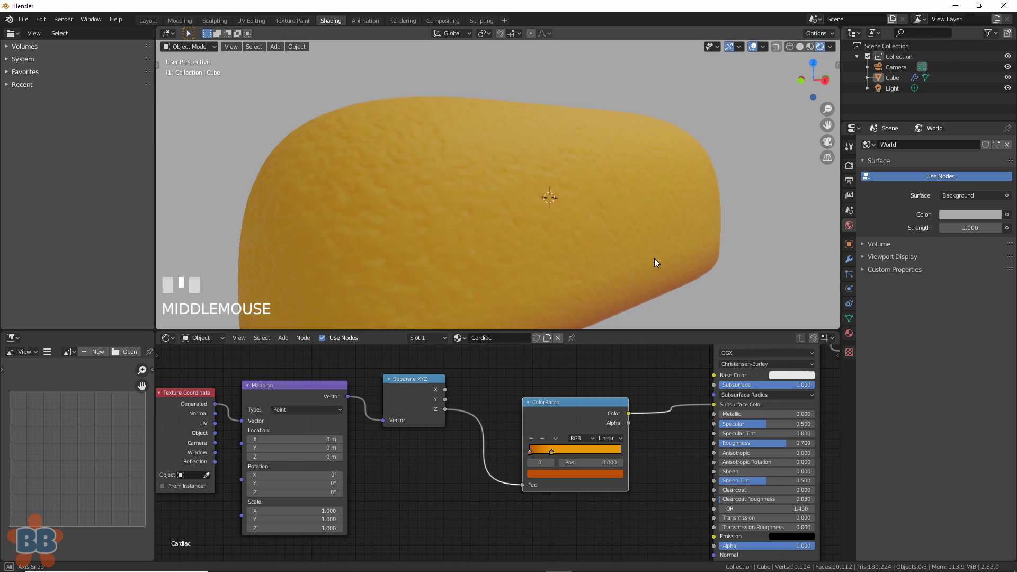
pyautogui.scroll(-3, 654, 259)
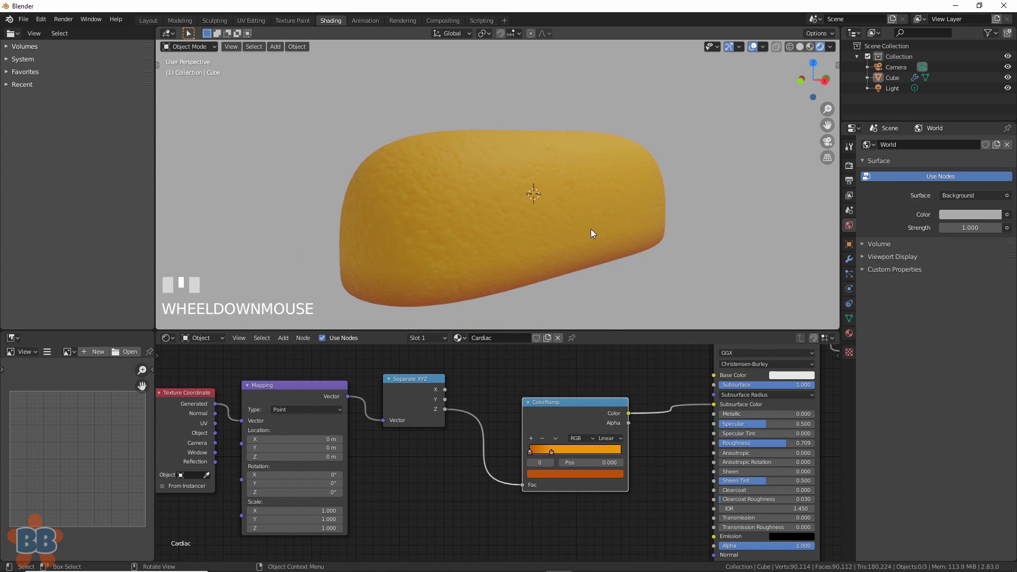
pyautogui.moveTo(665, 288); pyautogui.dragTo(663, 288, button='middle')
pyautogui.scroll(3, 662, 288)
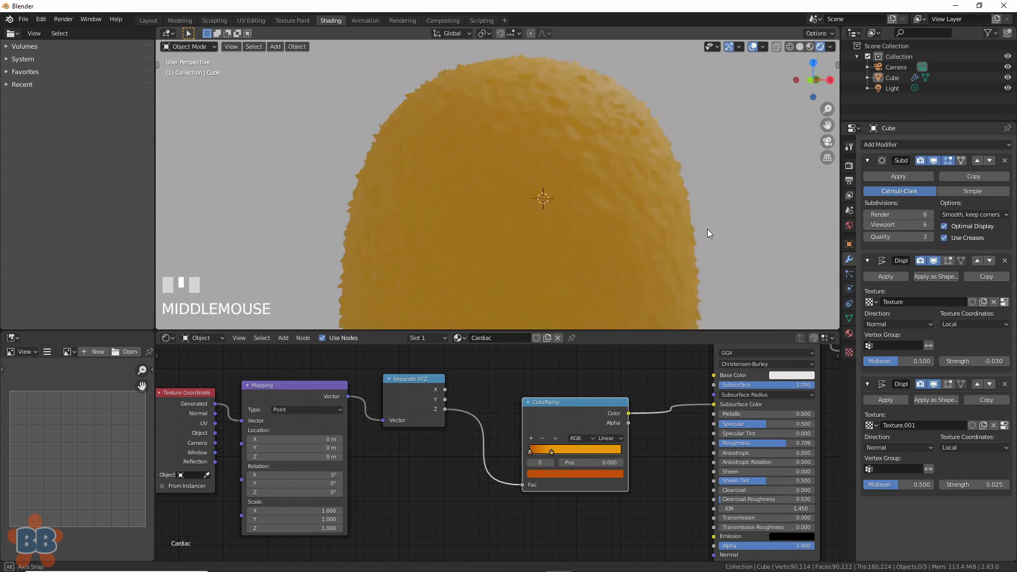
pyautogui.moveTo(707, 229); pyautogui.dragTo(698, 234, button='middle')
pyautogui.click(809, 47)
pyautogui.moveTo(548, 177)
pyautogui.mouseDown(button='middle')
pyautogui.moveTo(528, 156)
pyautogui.moveTo(551, 174)
pyautogui.moveTo(545, 166)
pyautogui.mouseUp(button='middle')
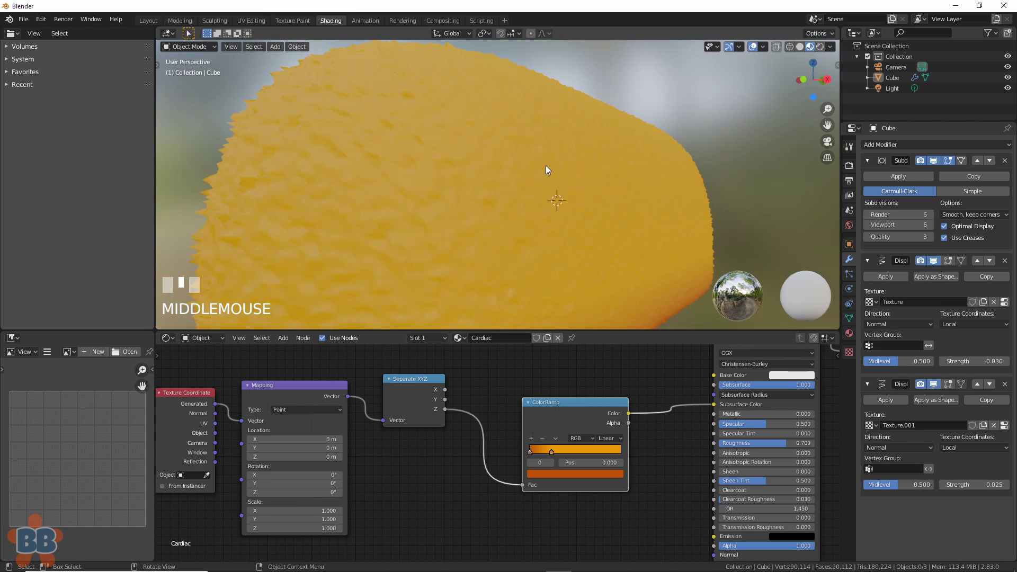
pyautogui.scroll(-2, 726, 254)
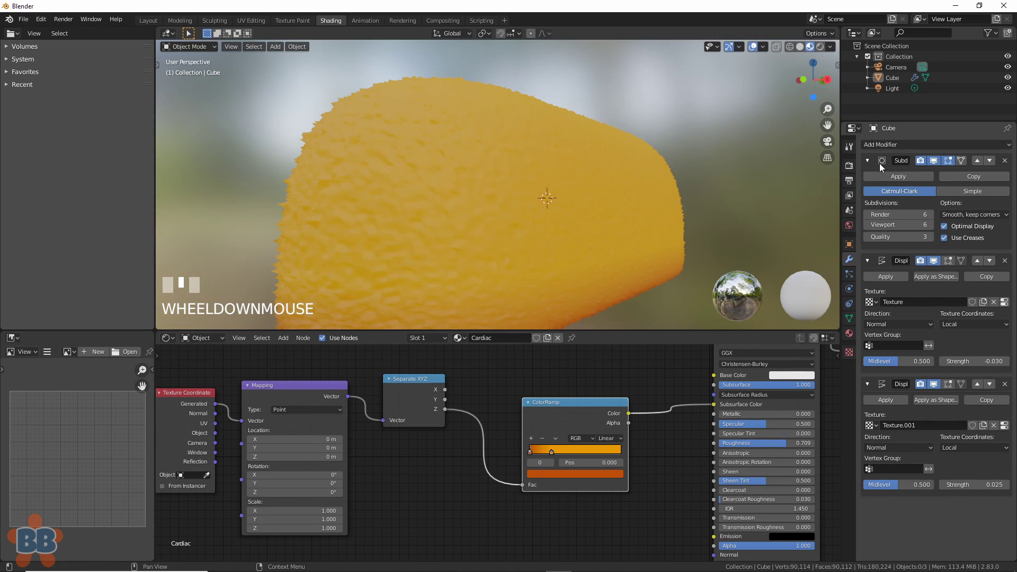
# Step: Add a Subdivision Surface modifier after the cube's Displace modifiers and set the second Displace strength to 0.050
pyautogui.click(877, 146)
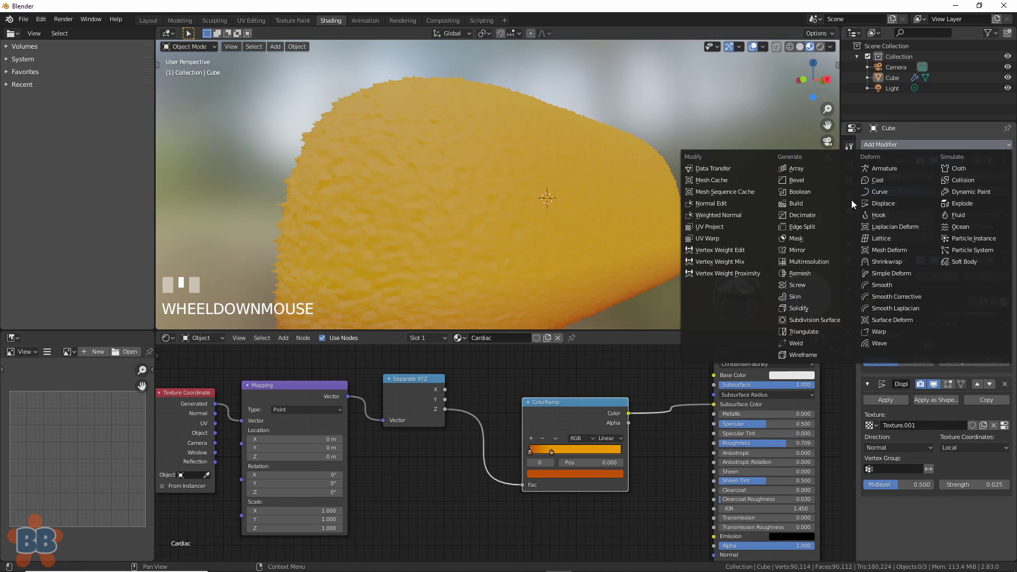
pyautogui.click(822, 323)
pyautogui.moveTo(599, 271); pyautogui.dragTo(536, 239, button='middle')
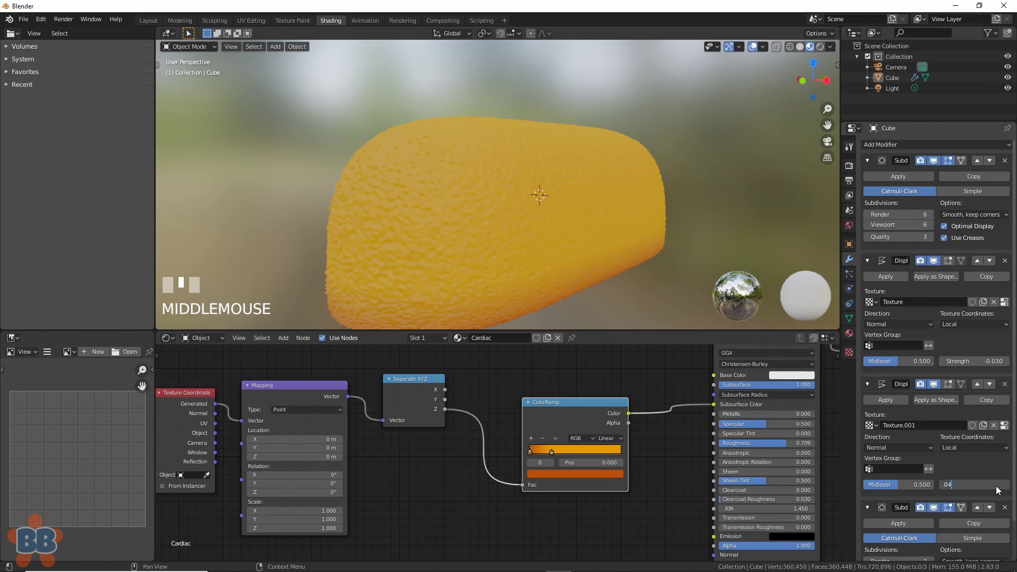
# Step: Add a UV sphere and move it down along Z and along Y toward the cell's thicker end
pyautogui.moveTo(703, 288); pyautogui.dragTo(770, 227, button='middle')
pyautogui.click(275, 46)
pyautogui.moveTo(286, 58)
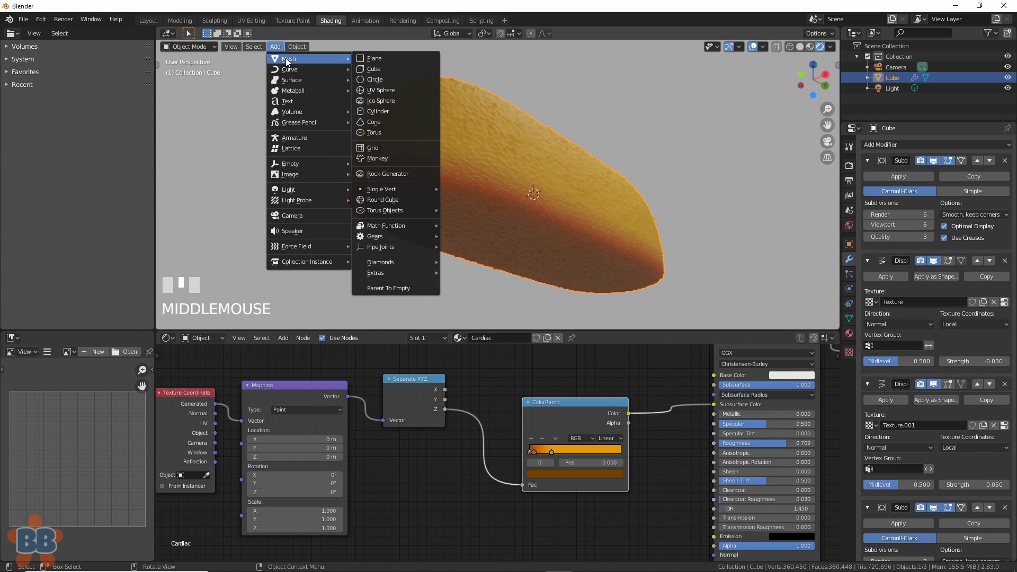
pyautogui.click(379, 91)
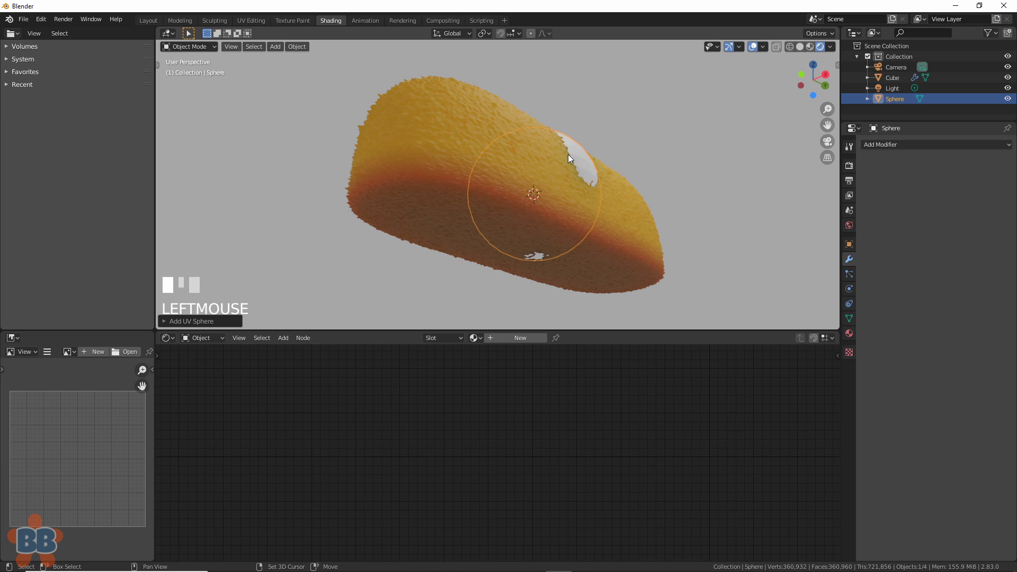
pyautogui.hotkey('shift', 'space')
pyautogui.moveTo(533, 162); pyautogui.dragTo(535, 188)
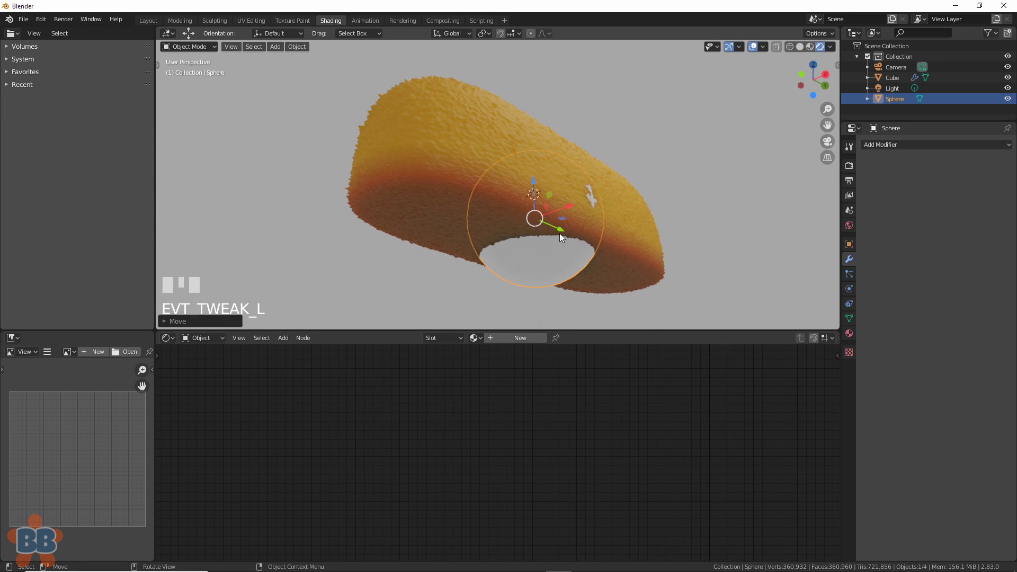
pyautogui.moveTo(561, 230); pyautogui.dragTo(503, 205)
# Step: Shrink the sphere and reposition it along Z and Y at the cell's underside
pyautogui.press('s')
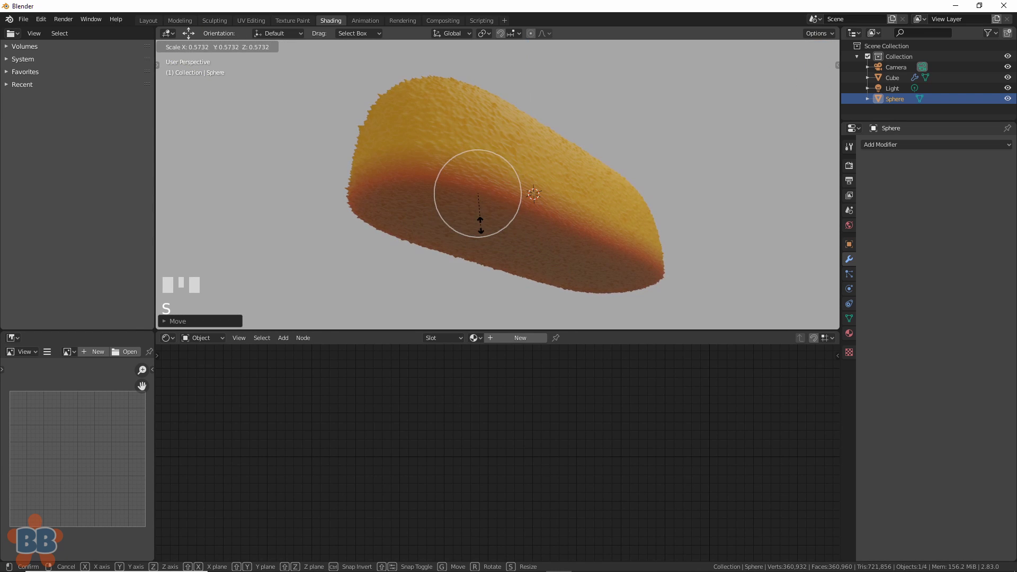
pyautogui.click(482, 229)
pyautogui.moveTo(478, 157); pyautogui.dragTo(479, 163)
pyautogui.moveTo(503, 212); pyautogui.dragTo(485, 209)
# Step: Give the sphere a level 3 Subdivision Surface modifier and a Displace modifier with a new texture
pyautogui.hotkey('ctrl', '3')
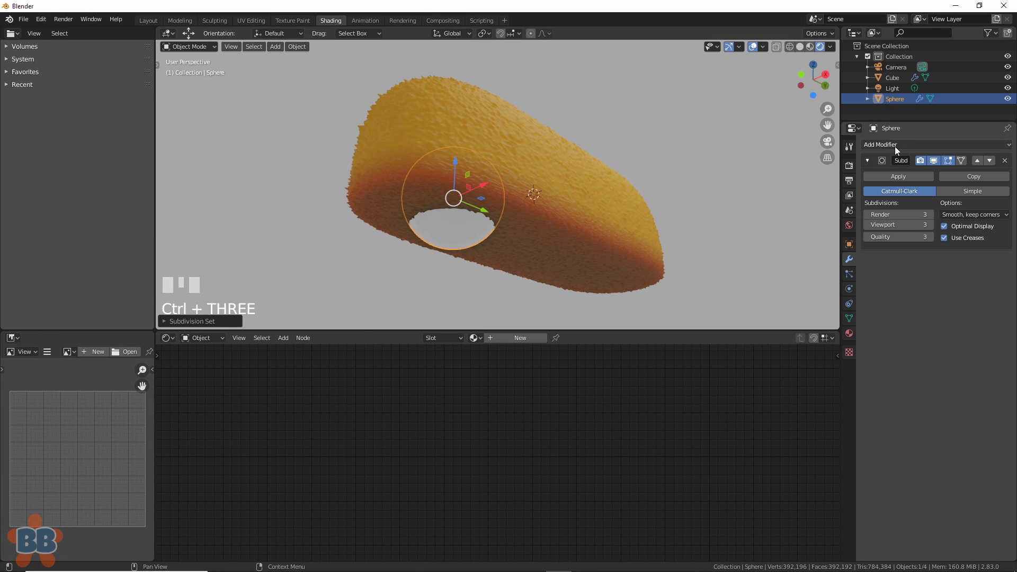
pyautogui.click(894, 145)
pyautogui.click(897, 204)
pyautogui.click(904, 300)
pyautogui.click(1003, 302)
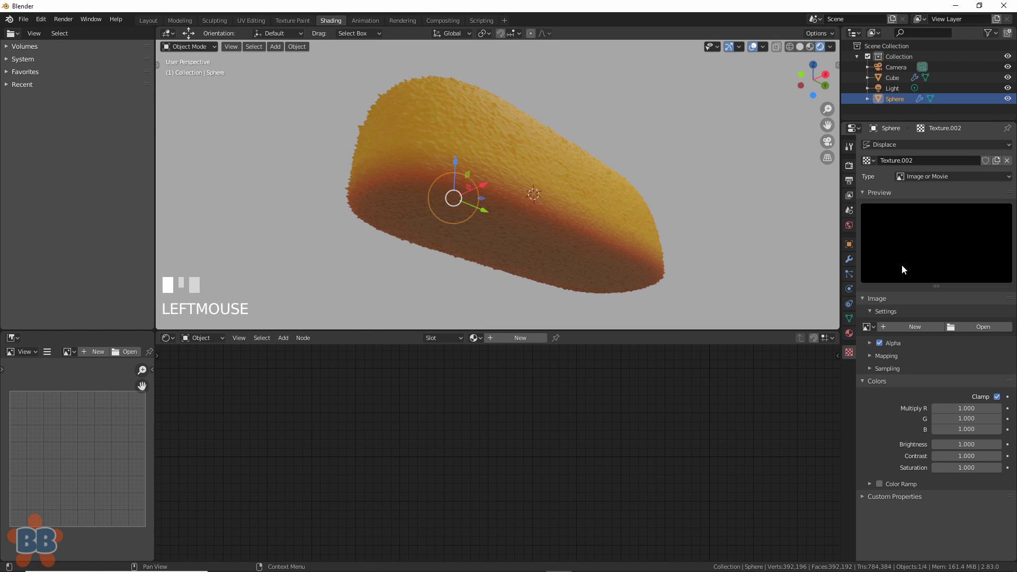
# Step: Change the sphere's displacement texture to Clouds with a size of 0.64
pyautogui.click(932, 177)
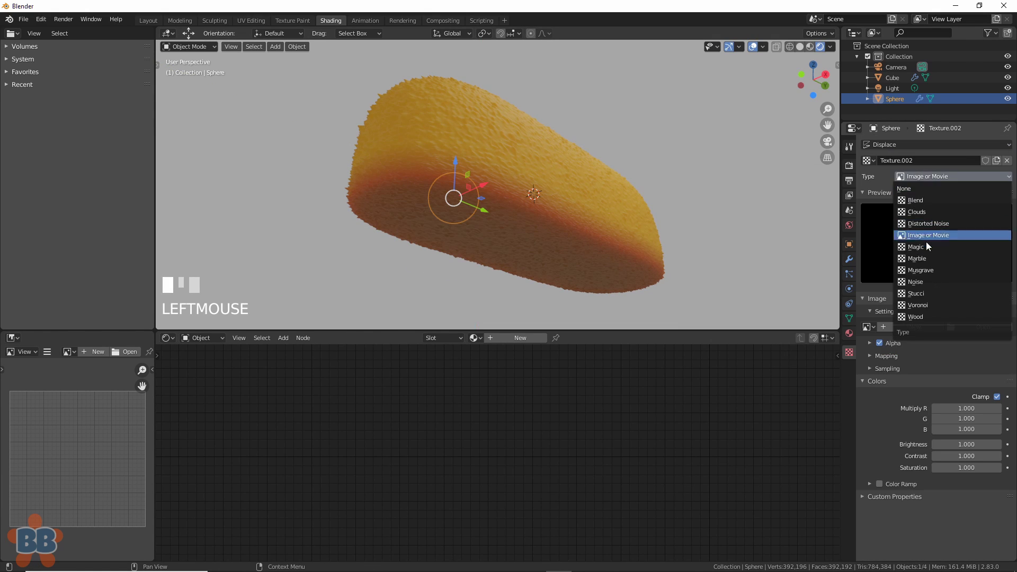
pyautogui.click(928, 211)
pyautogui.moveTo(965, 362); pyautogui.dragTo(1006, 362)
# Step: Duplicate the displaced sphere and move the copy along the cell's underside toward the opposite end
pyautogui.rightClick(475, 277)
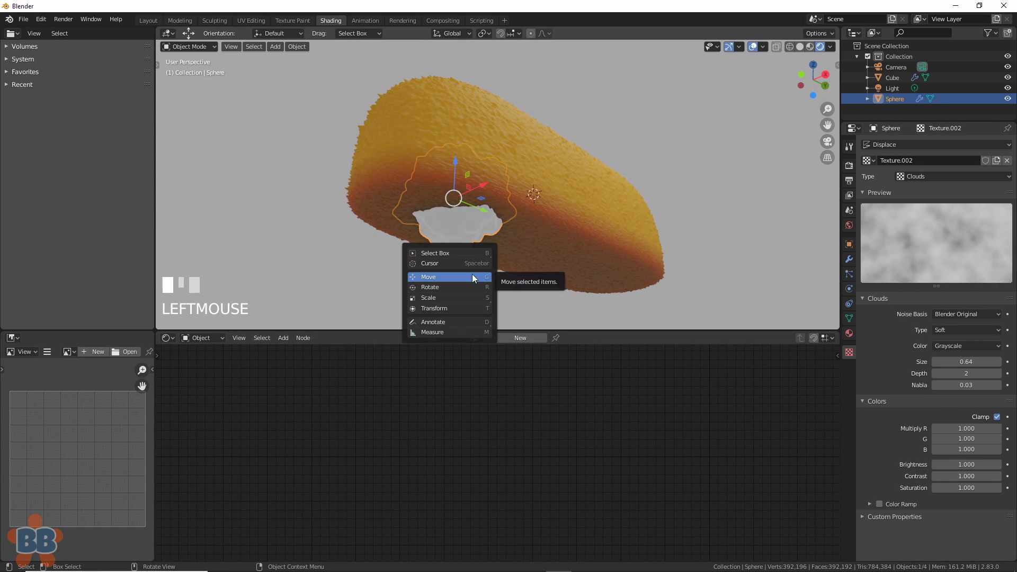
pyautogui.click(454, 274)
pyautogui.click(552, 253)
pyautogui.hotkey('shift', 'd')
pyautogui.moveTo(552, 253); pyautogui.dragTo(624, 271)
pyautogui.hotkey('shift', 'space')
pyautogui.click(601, 277)
pyautogui.click(599, 275)
pyautogui.click(598, 275)
# Step: Adjust the orientation and position of the middle sphere copy on the cell's underside
pyautogui.click(519, 251)
pyautogui.moveTo(516, 252); pyautogui.dragTo(489, 226)
pyautogui.hotkey('shift', 'space')
pyautogui.click(502, 247)
pyautogui.moveTo(546, 252); pyautogui.dragTo(560, 257)
pyautogui.click(601, 276)
# Step: Select the displaced sphere at the cell's thicker end and examine its Principled BSDF settings
pyautogui.moveTo(468, 234); pyautogui.dragTo(474, 195, button='middle')
pyautogui.click(457, 157)
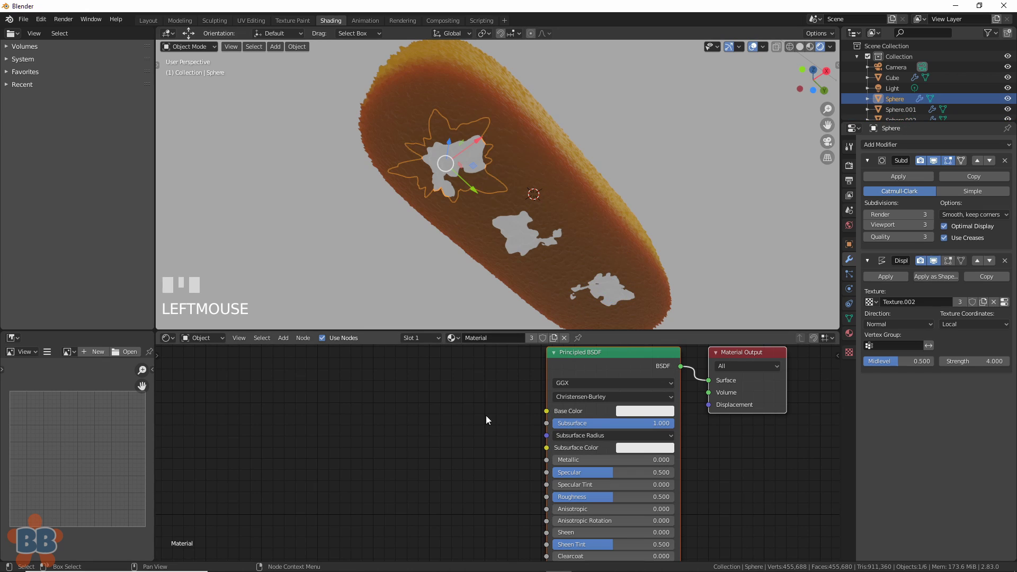
pyautogui.scroll(2, 484, 424)
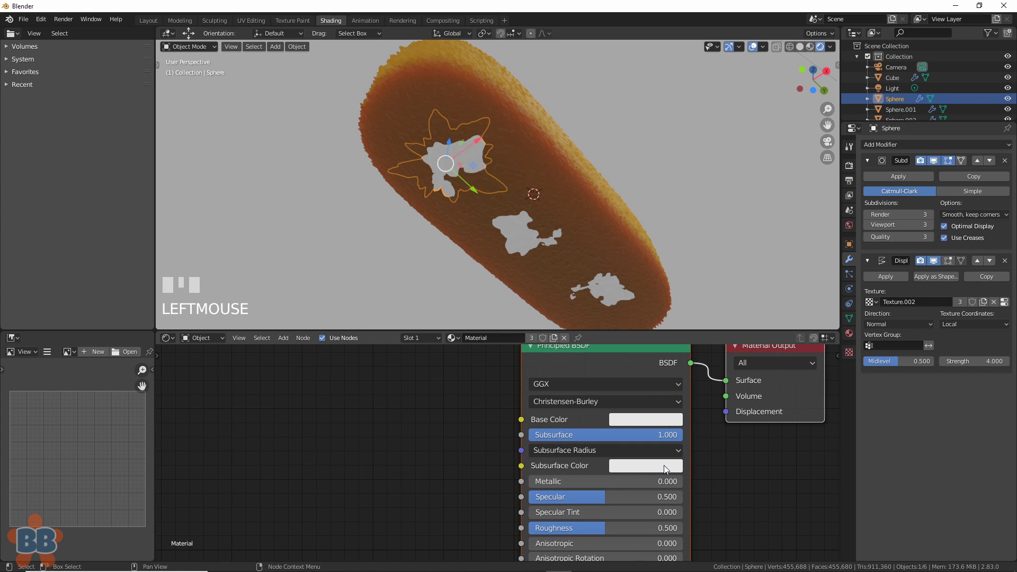
# Step: Duplicate the orange cell and move the copy about 3.4 m along X beside the original
pyautogui.click(713, 214)
pyautogui.moveTo(713, 214); pyautogui.dragTo(679, 185, button='middle')
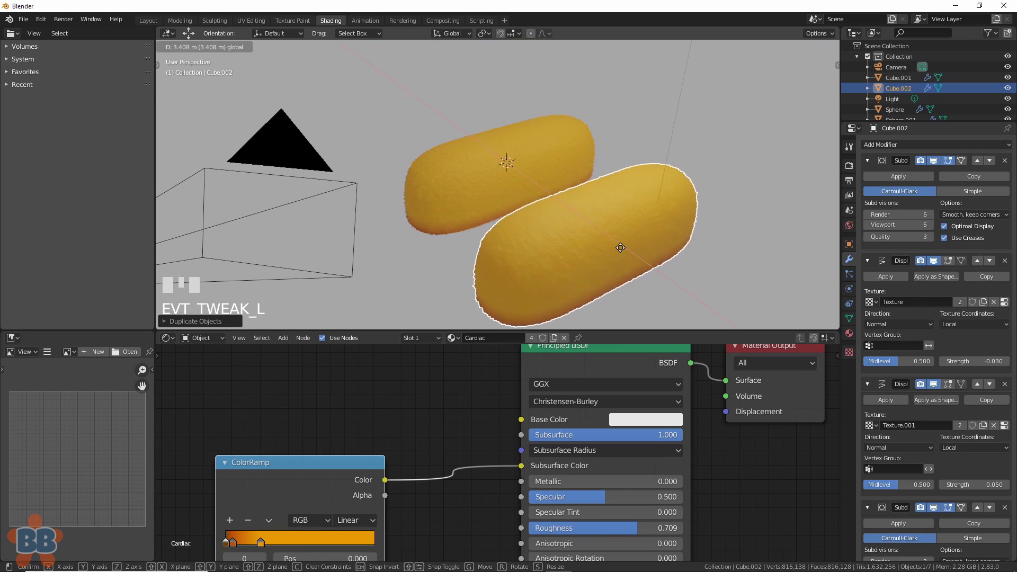
pyautogui.moveTo(620, 248); pyautogui.dragTo(630, 262)
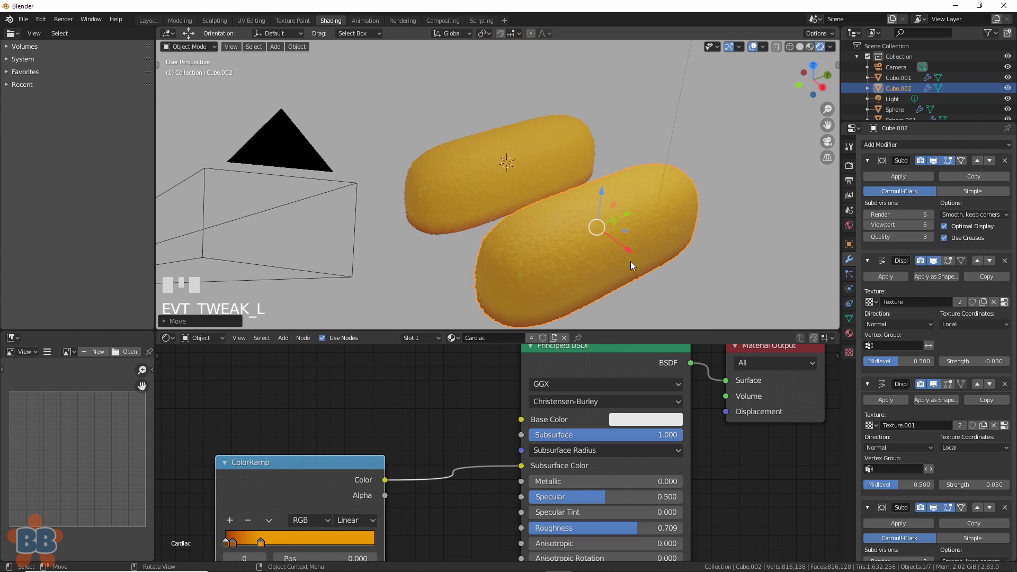
# Step: Edit the duplicated cell's mesh and add a loop cut across its middle
pyautogui.moveTo(630, 262); pyautogui.dragTo(637, 261, button='middle')
pyautogui.scroll(-2, 637, 261)
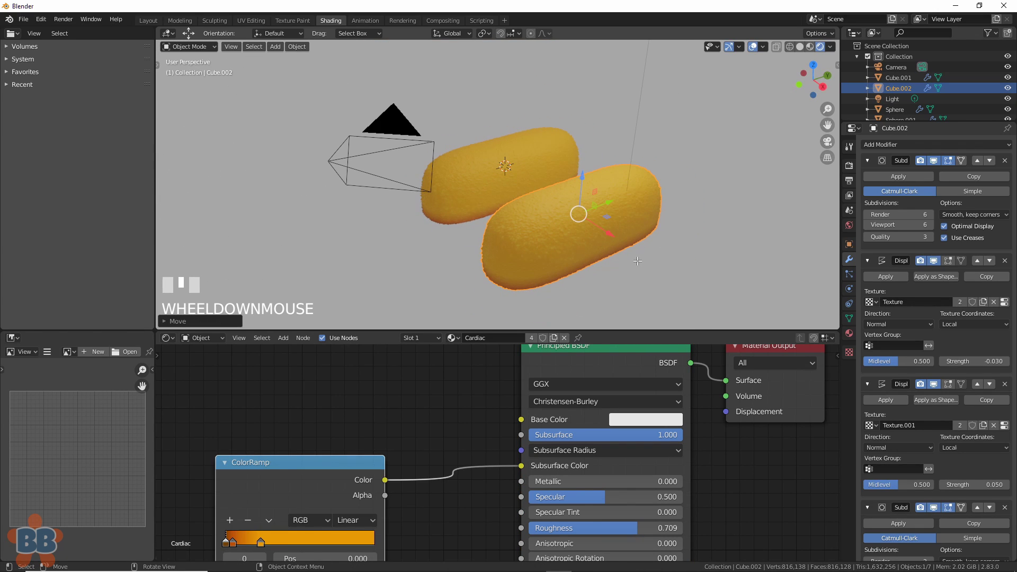
pyautogui.press('Tab')
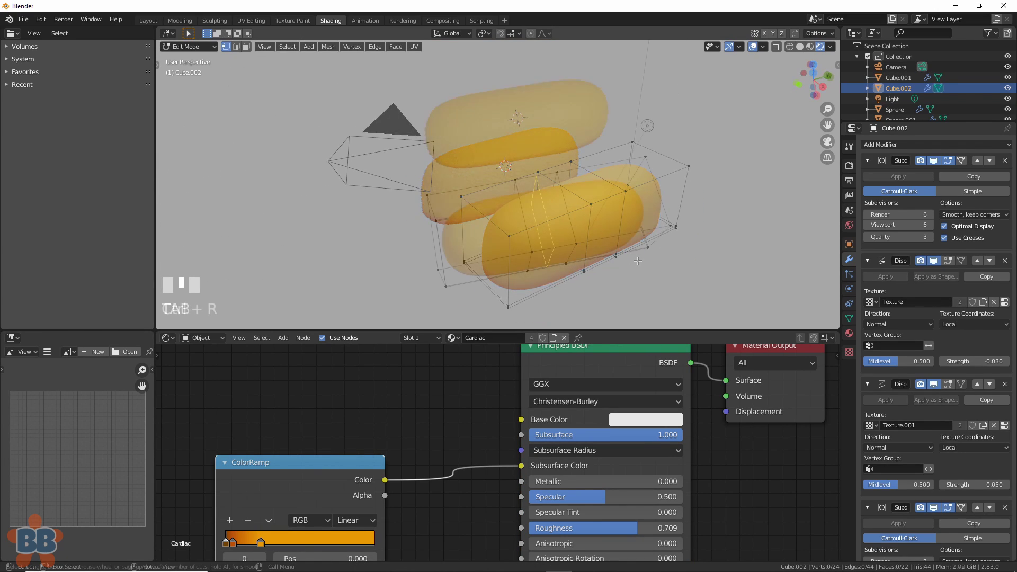
pyautogui.hotkey('ctrl', 'r')
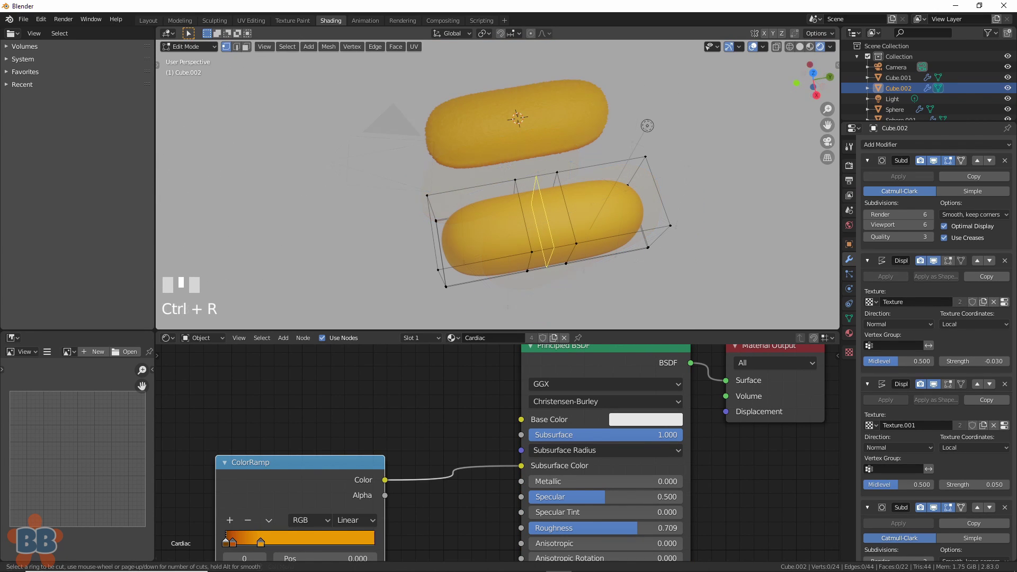
pyautogui.click(511, 182)
# Step: Delete the faces at one end of the duplicated cell up to the new loop cut
pyautogui.press('Delete')
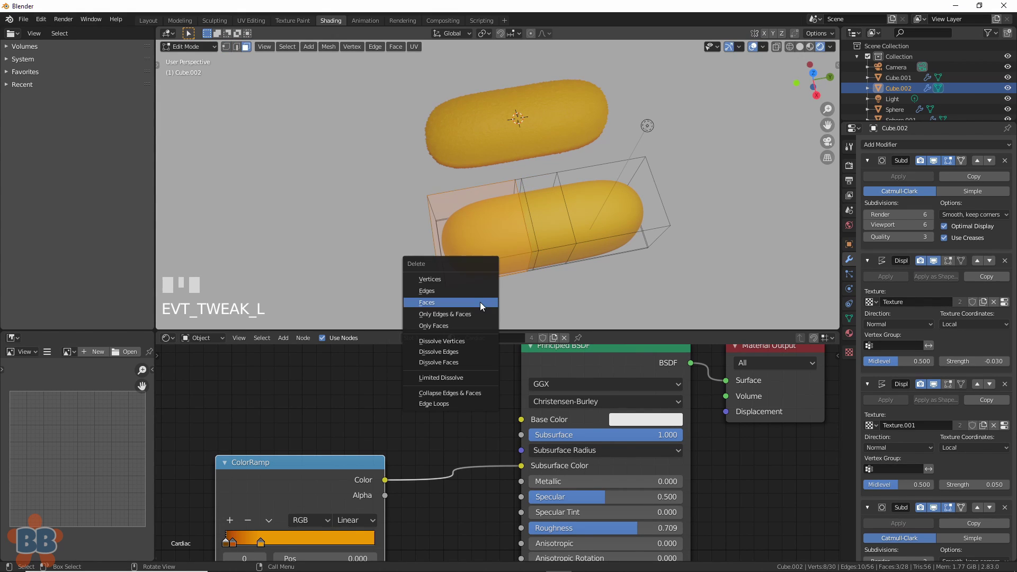
pyautogui.click(480, 302)
pyautogui.moveTo(400, 187); pyautogui.dragTo(503, 304)
pyautogui.press('Delete')
pyautogui.click(504, 304)
# Step: Close the cell's open cut end with a new face from its boundary vertices and return to Object Mode
pyautogui.moveTo(503, 304); pyautogui.dragTo(593, 239, button='middle')
pyautogui.scroll(3, 572, 244)
pyautogui.click(350, 46)
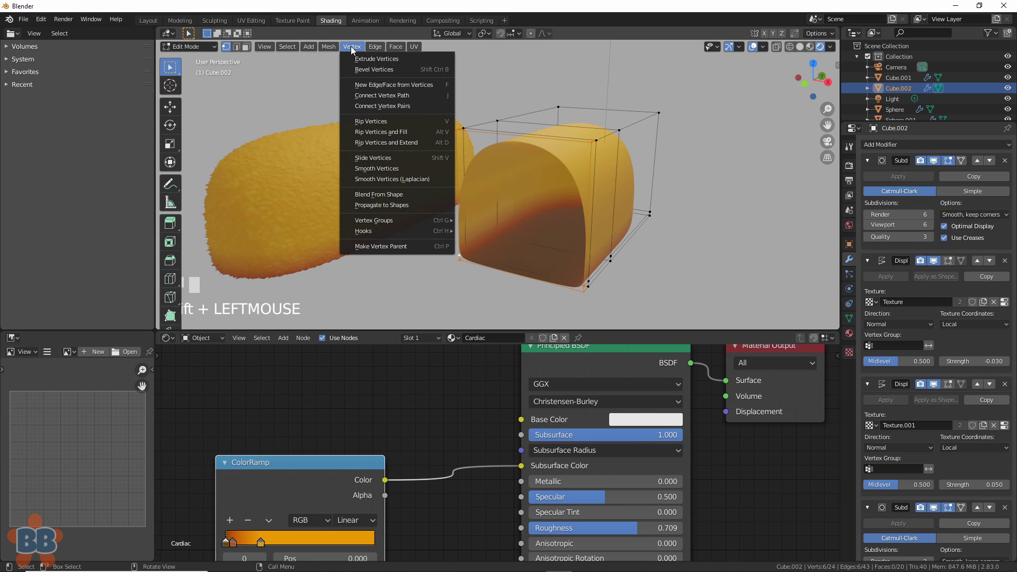
pyautogui.click(357, 84)
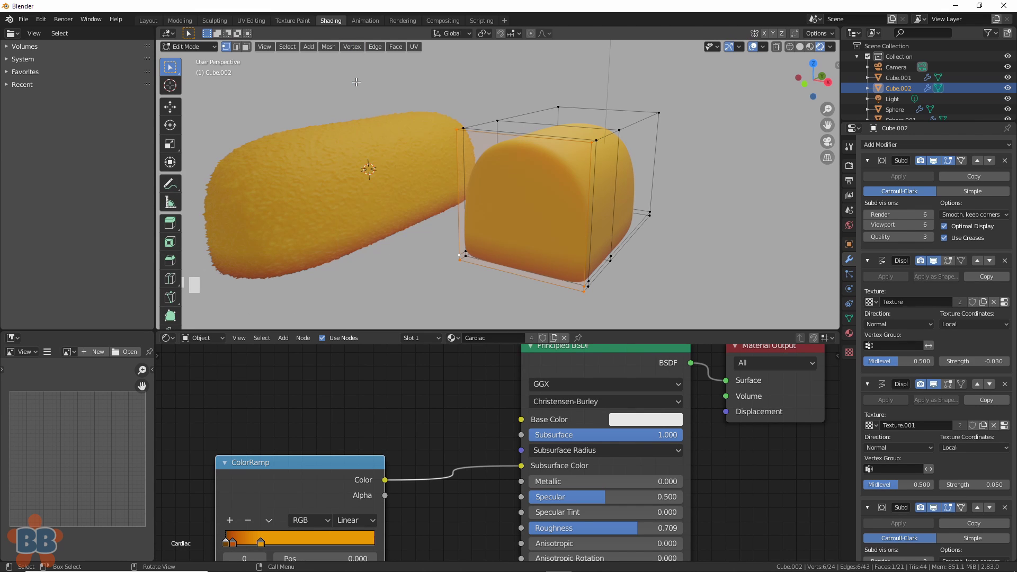
pyautogui.moveTo(517, 245); pyautogui.dragTo(497, 185, button='middle')
pyautogui.press('Tab')
# Step: Duplicate the sphere at the original cell's far end and move the copy about 3.5 m along X under the cut cell
pyautogui.click(301, 281)
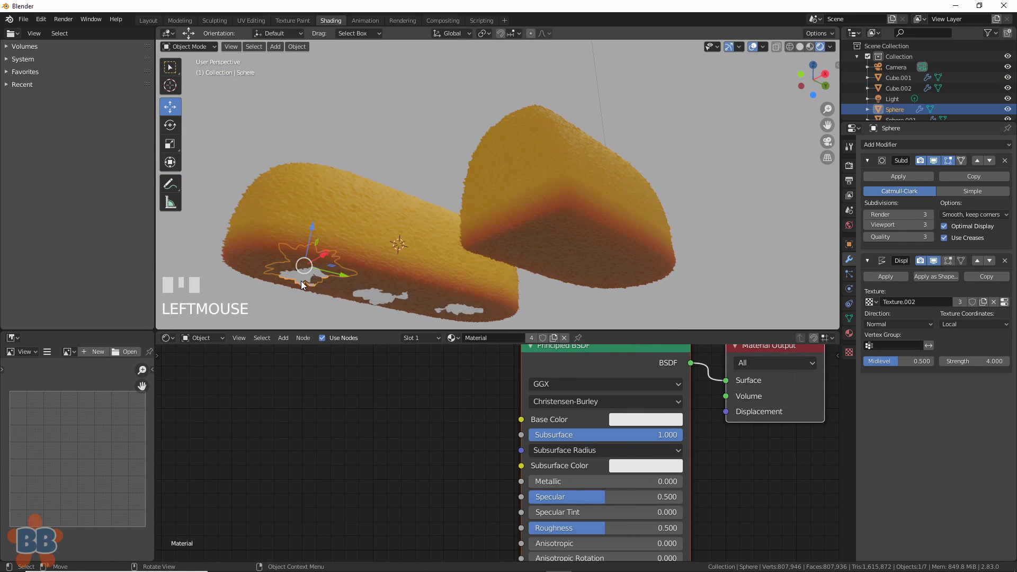
pyautogui.click(453, 311)
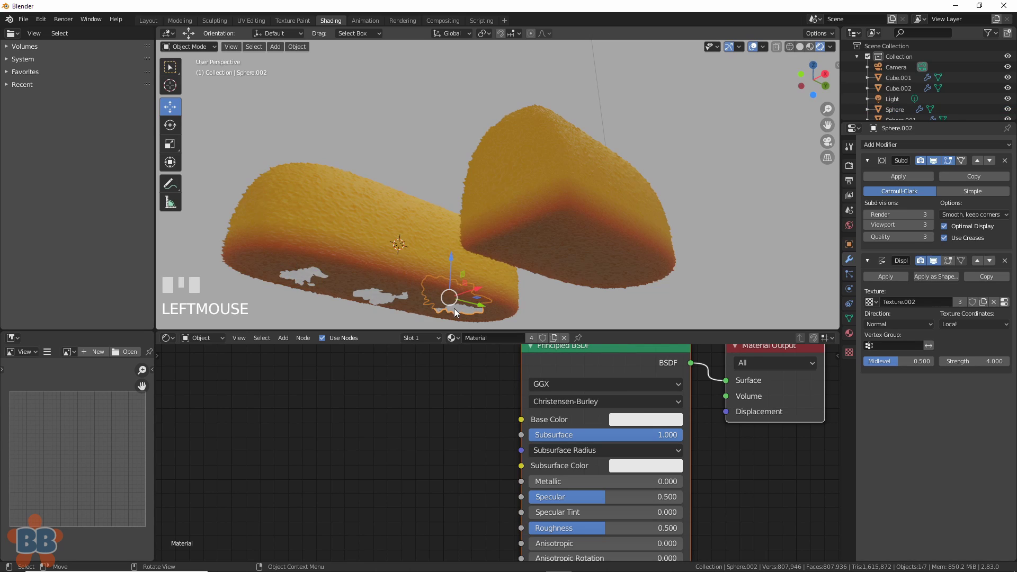
pyautogui.hotkey('shift', 'd')
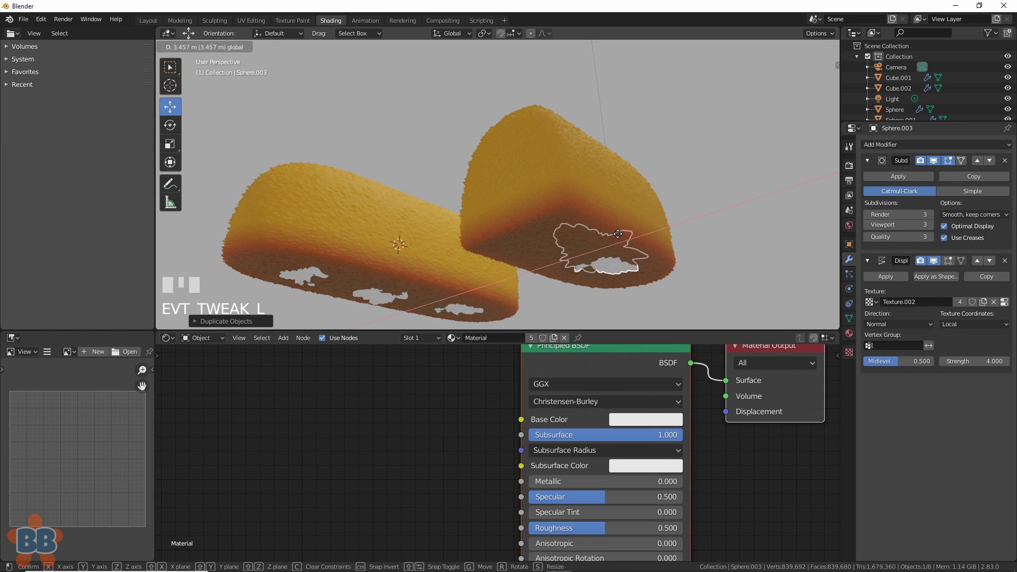
pyautogui.click(617, 233)
# Step: Duplicate that sphere along Y, raise the copy along Z to the cut end face and enlarge it
pyautogui.hotkey('shift', 'd')
pyautogui.press('y')
pyautogui.moveTo(533, 250); pyautogui.dragTo(527, 248)
pyautogui.moveTo(516, 182); pyautogui.dragTo(516, 147)
pyautogui.press('s')
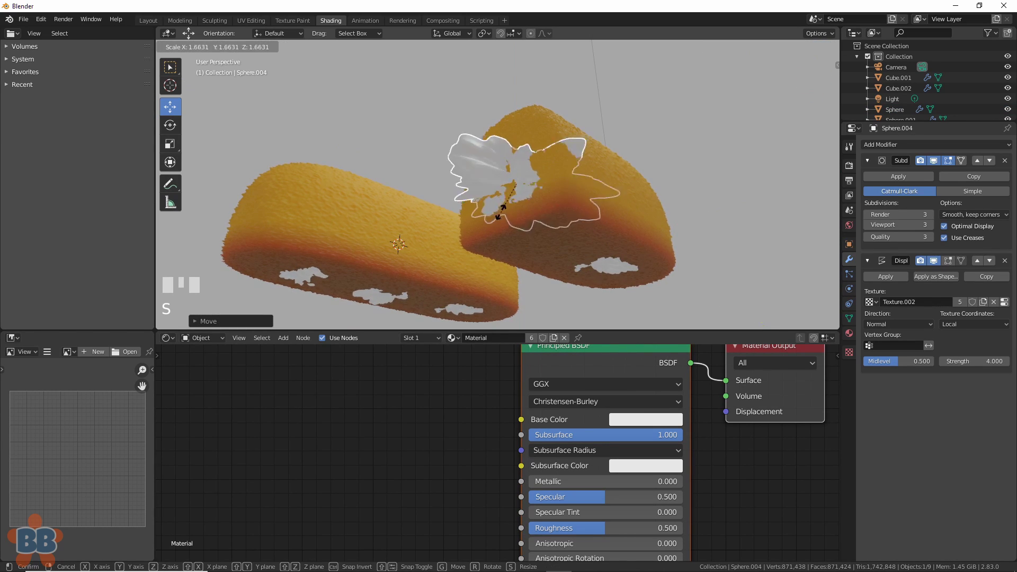
pyautogui.click(538, 204)
# Step: Reorient and reposition the enlarged sphere against the cut end face with the Transform tool
pyautogui.hotkey('shift', 'space')
pyautogui.press('r')
pyautogui.moveTo(536, 193); pyautogui.dragTo(547, 217, button='middle')
pyautogui.moveTo(547, 217); pyautogui.dragTo(604, 194)
pyautogui.moveTo(603, 195); pyautogui.dragTo(545, 233, button='middle')
# Step: Rescale the sphere on the cut end face, first uniformly and then along X
pyautogui.press('a')
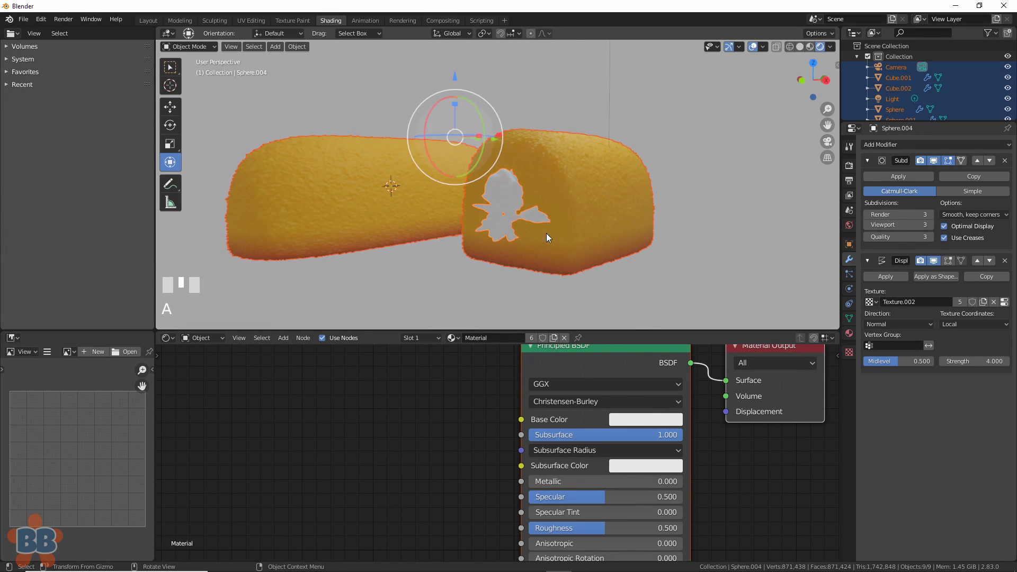
pyautogui.click(546, 233)
pyautogui.press('s')
pyautogui.rightClick(523, 211)
pyautogui.click(484, 217)
pyautogui.press('s')
pyautogui.click(478, 224)
pyautogui.moveTo(479, 224); pyautogui.dragTo(573, 210, button='middle')
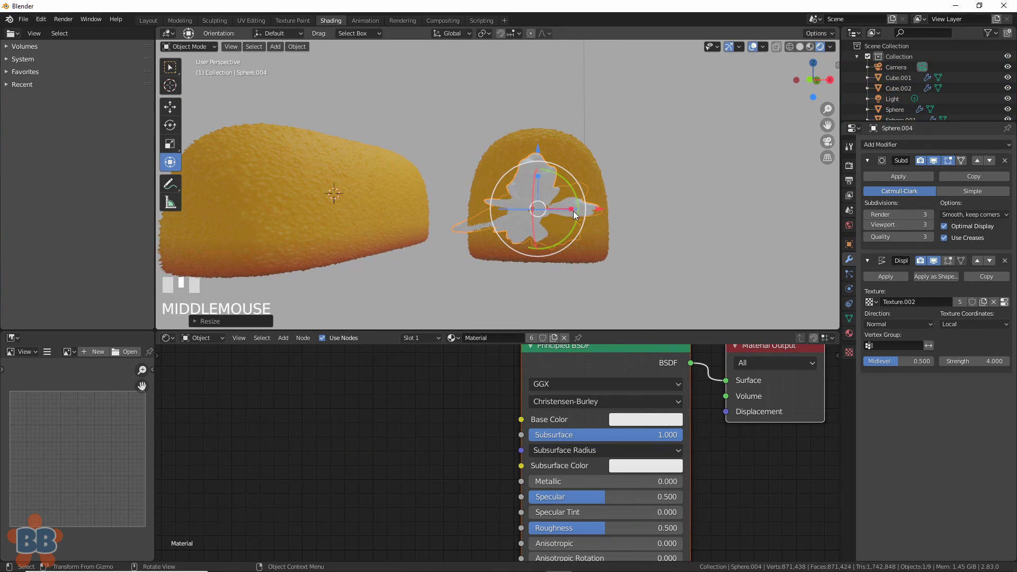
pyautogui.moveTo(573, 210); pyautogui.dragTo(495, 206)
pyautogui.moveTo(495, 205); pyautogui.dragTo(381, 223, button='middle')
# Step: Duplicate the sphere under the cut cell and place the copy at another spot on its underside
pyautogui.click(614, 250)
pyautogui.hotkey('shift', 'd')
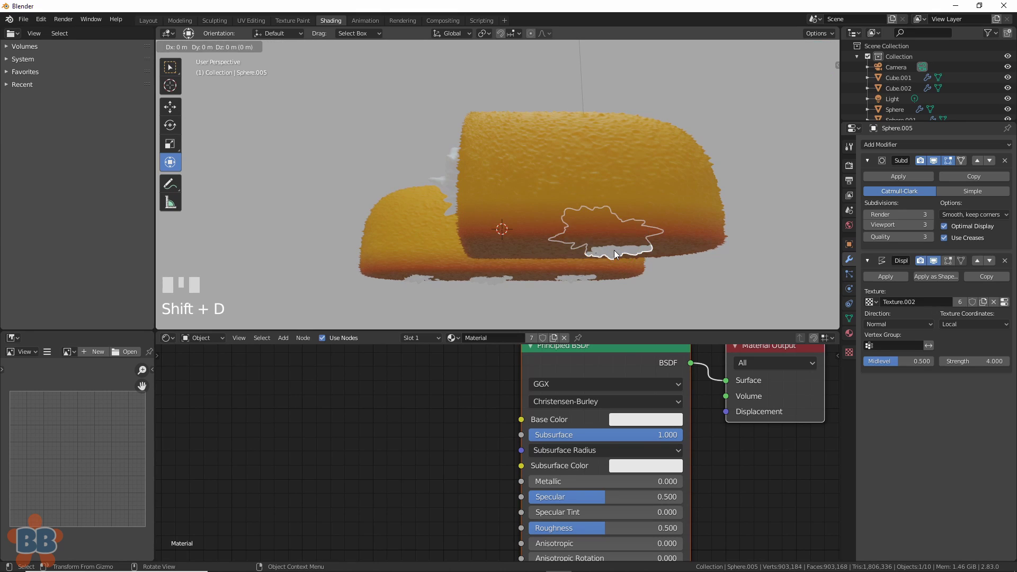
pyautogui.click(643, 238)
pyautogui.moveTo(664, 234); pyautogui.dragTo(613, 234)
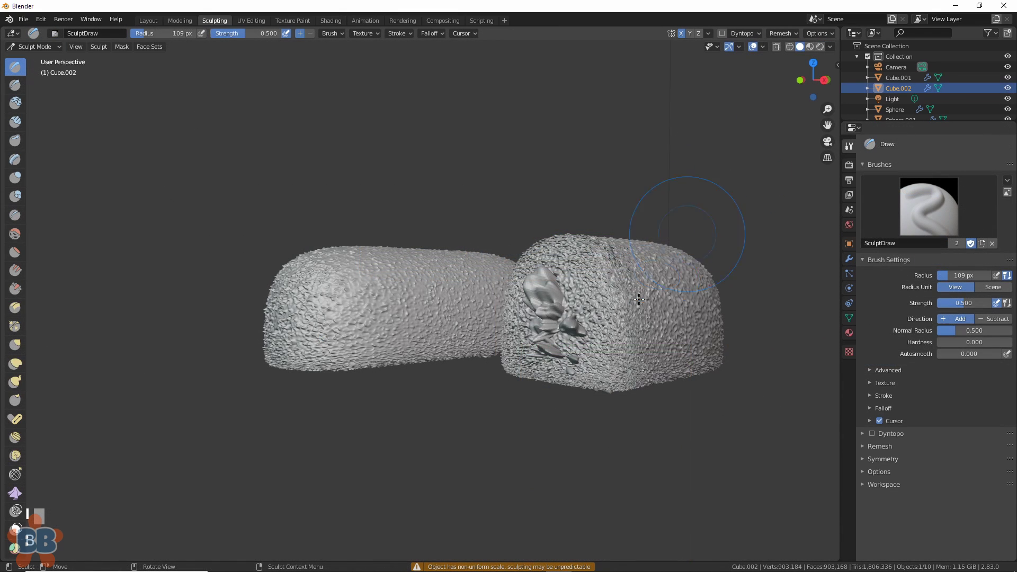
# Step: Apply the level-6 Subdivision modifier on the cut cake and select the white filling on its end face
pyautogui.click(849, 166)
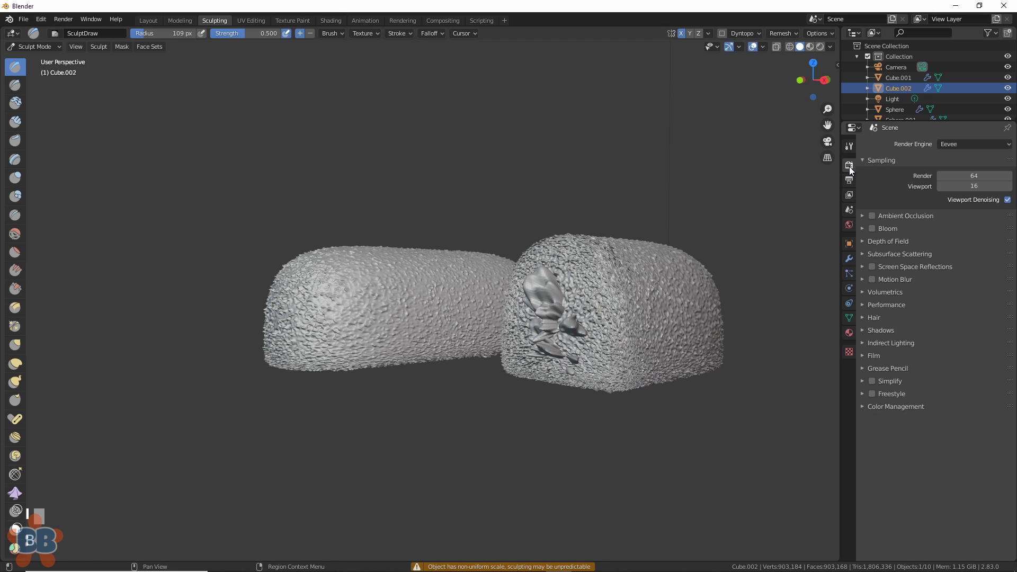
pyautogui.click(848, 259)
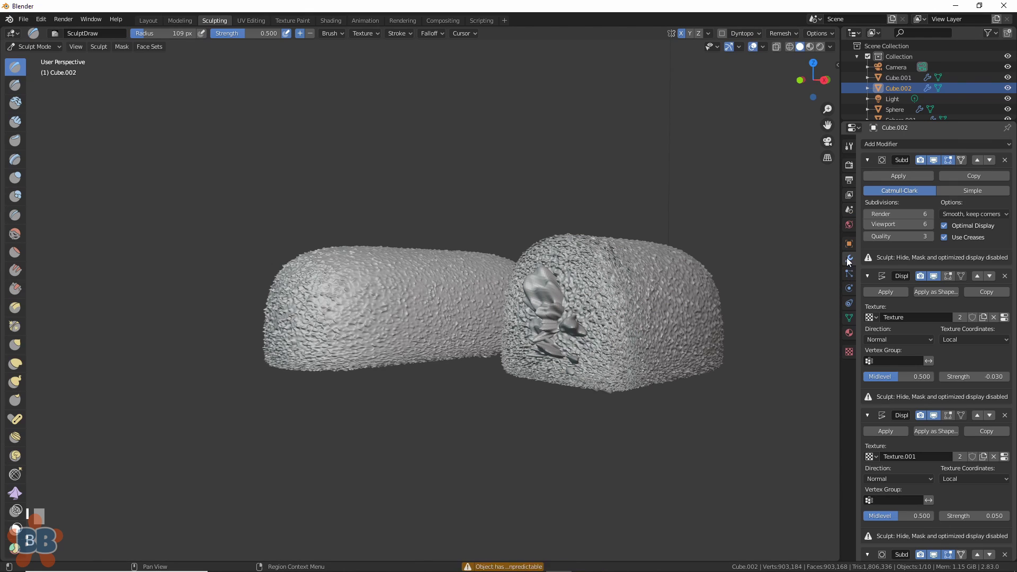
pyautogui.click(884, 177)
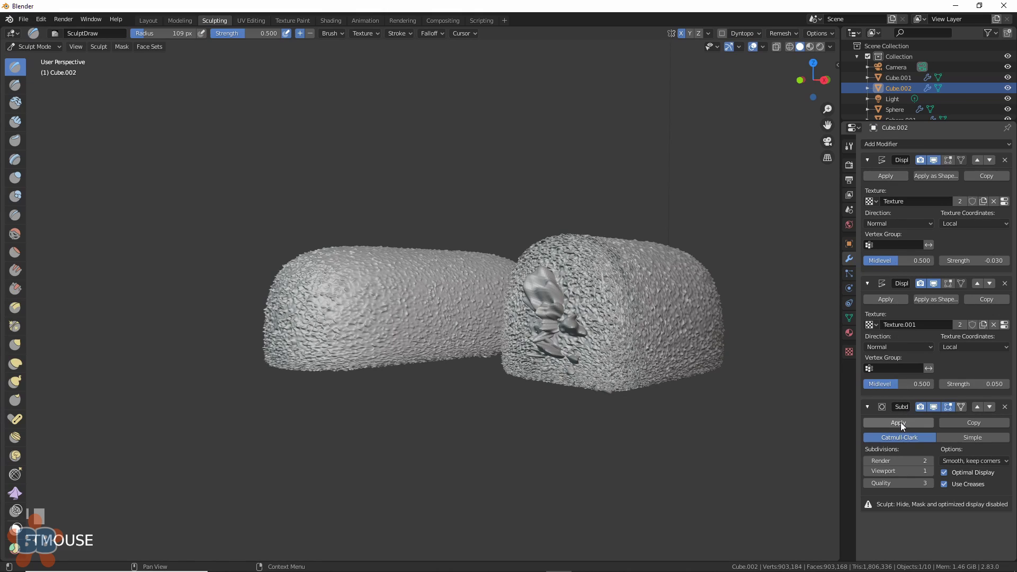
pyautogui.scroll(-2, 414, 333)
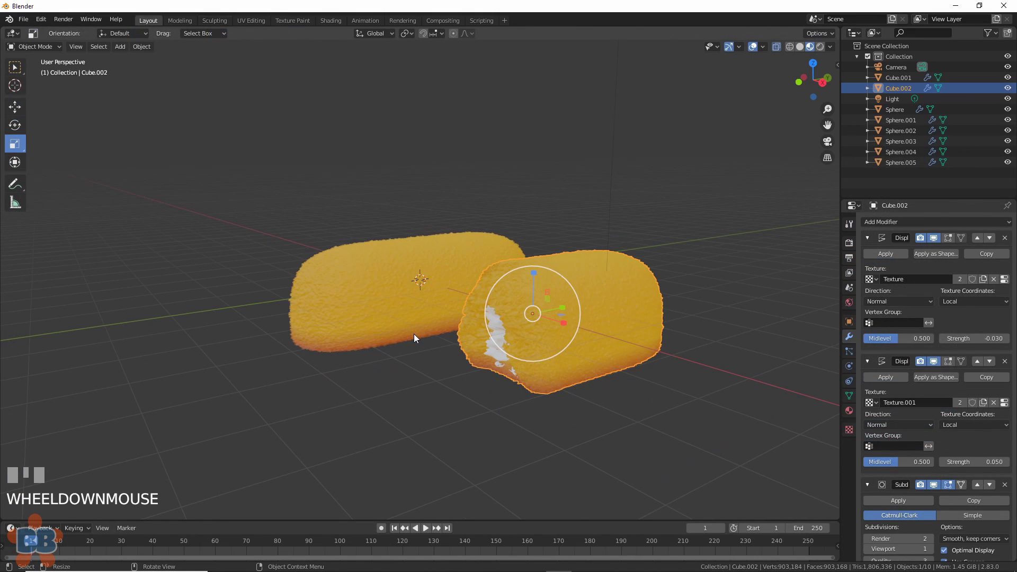
pyautogui.click(463, 375)
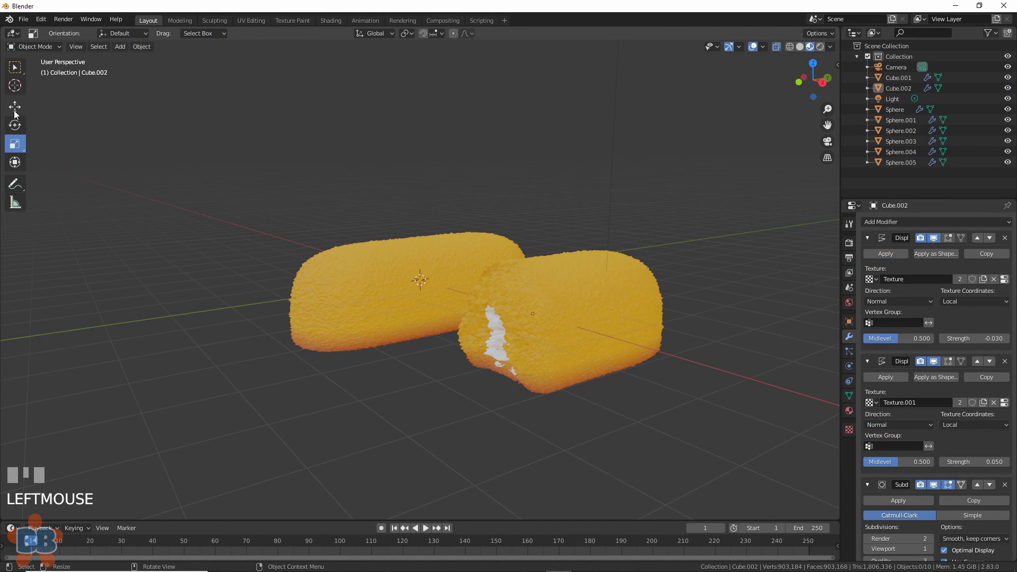
pyautogui.click(488, 347)
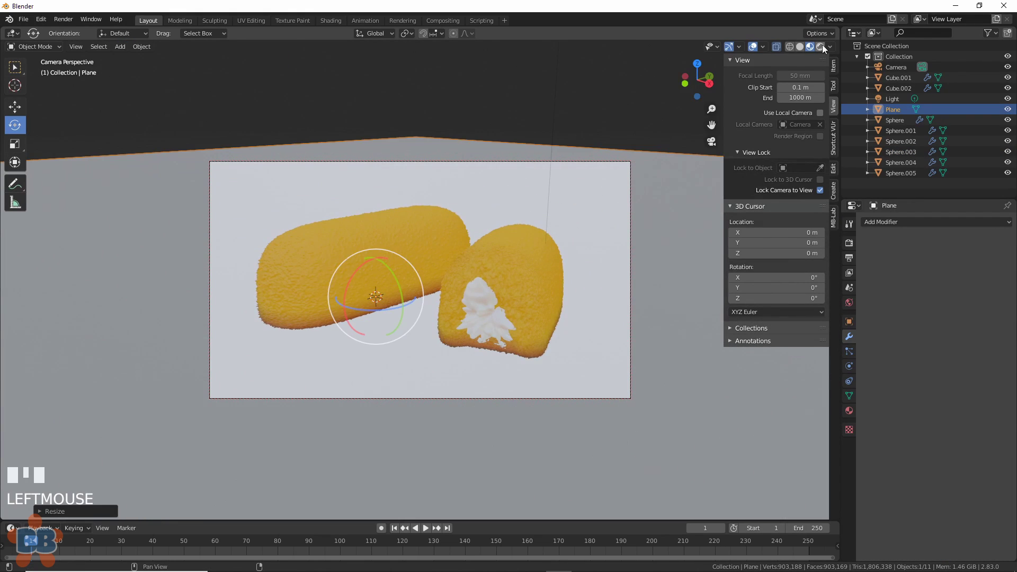
# Step: Add an area light to the scene and set its power to 500 W
pyautogui.click(120, 46)
pyautogui.moveTo(130, 60)
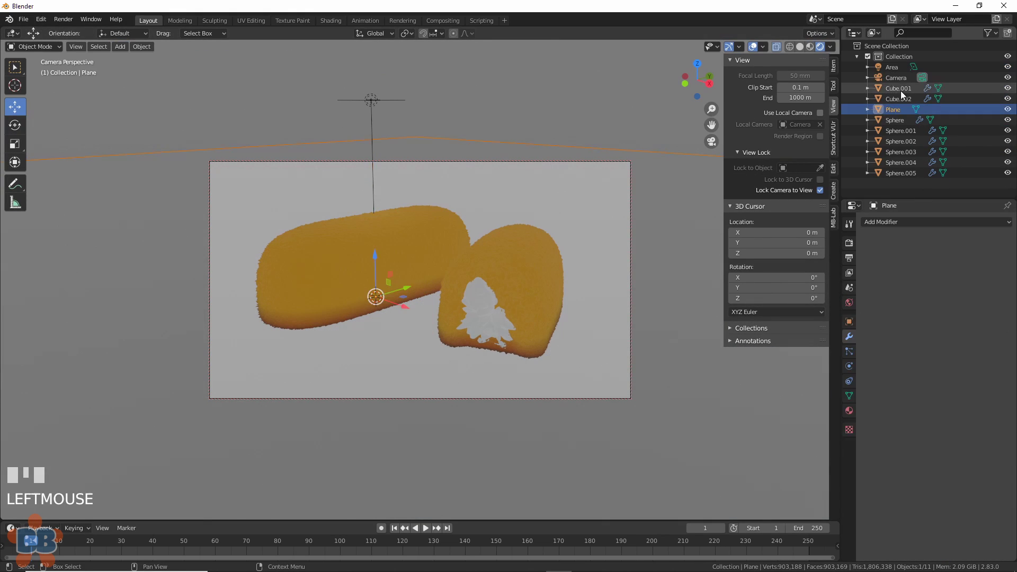
pyautogui.click(891, 67)
pyautogui.click(849, 366)
pyautogui.click(965, 291)
pyautogui.write('500')
pyautogui.press('Return')
# Step: Set the area light's size to 8 m and lower it about 0.44 m along Z
pyautogui.click(965, 330)
pyautogui.write('8')
pyautogui.moveTo(369, 48); pyautogui.dragTo(367, 70)
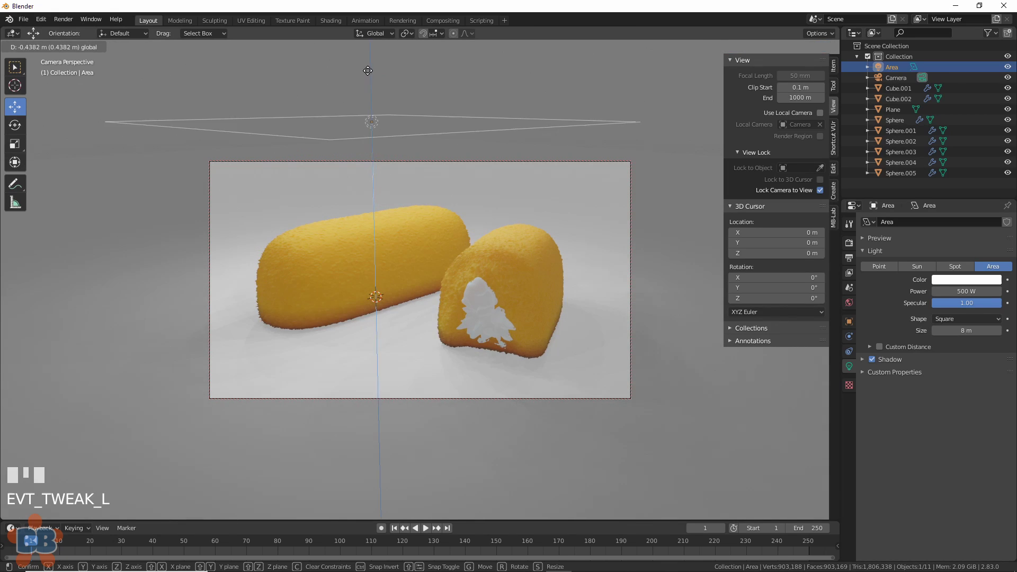
pyautogui.press('Return')
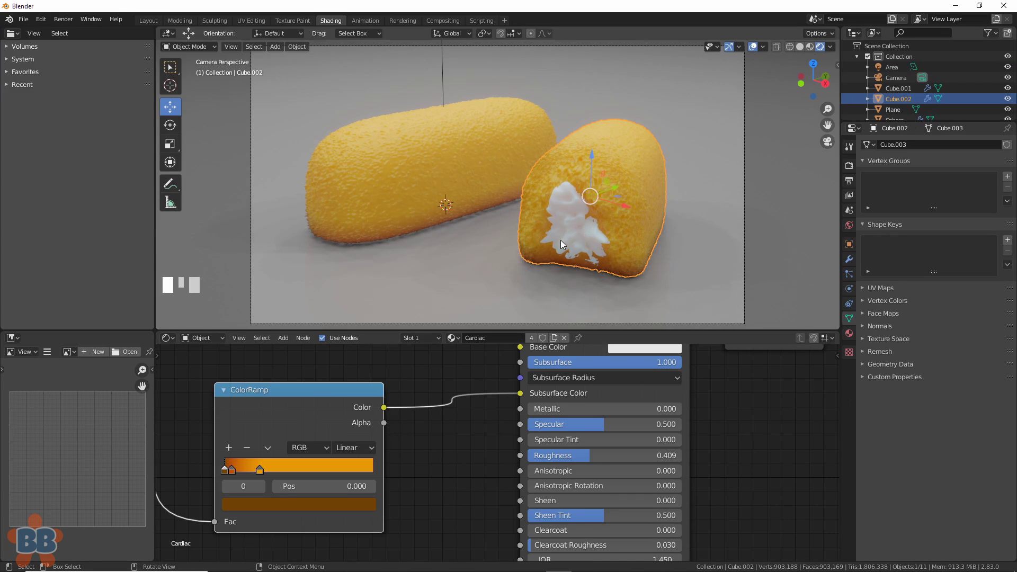
# Step: Tint the subsurface color of the white filling's material light pink
pyautogui.click(633, 463)
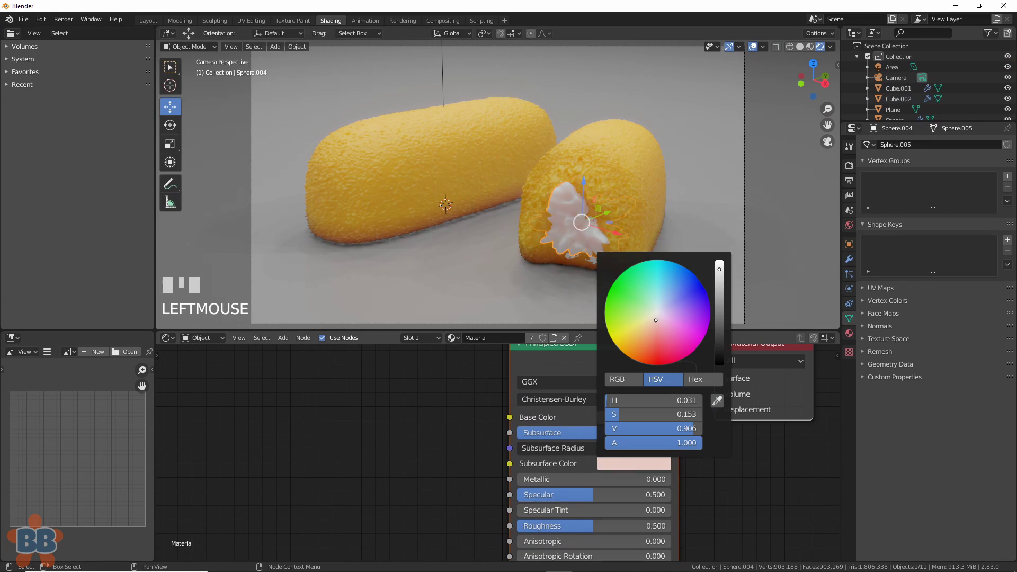
pyautogui.click(466, 273)
pyautogui.moveTo(444, 159); pyautogui.dragTo(444, 163)
# Step: Duplicate the filling sphere in place and assign the Cardiac material to the copy
pyautogui.click(571, 216)
pyautogui.hotkey('shift', 'd')
pyautogui.click(571, 216)
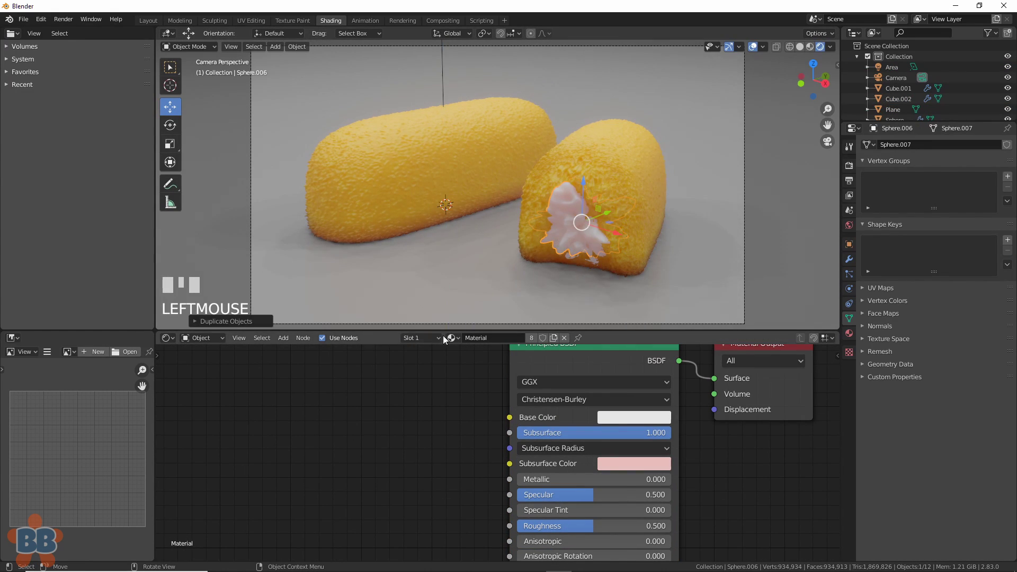
pyautogui.click(451, 337)
pyautogui.click(463, 353)
# Step: Move the copied sphere onto the floor in front of the cut cake and shrink it to a crumb
pyautogui.moveTo(604, 213); pyautogui.dragTo(513, 285)
pyautogui.press('s')
pyautogui.click(531, 244)
# Step: Duplicate the crumb, offset the copy slightly from the first one and rescale it
pyautogui.hotkey('shift', 'd')
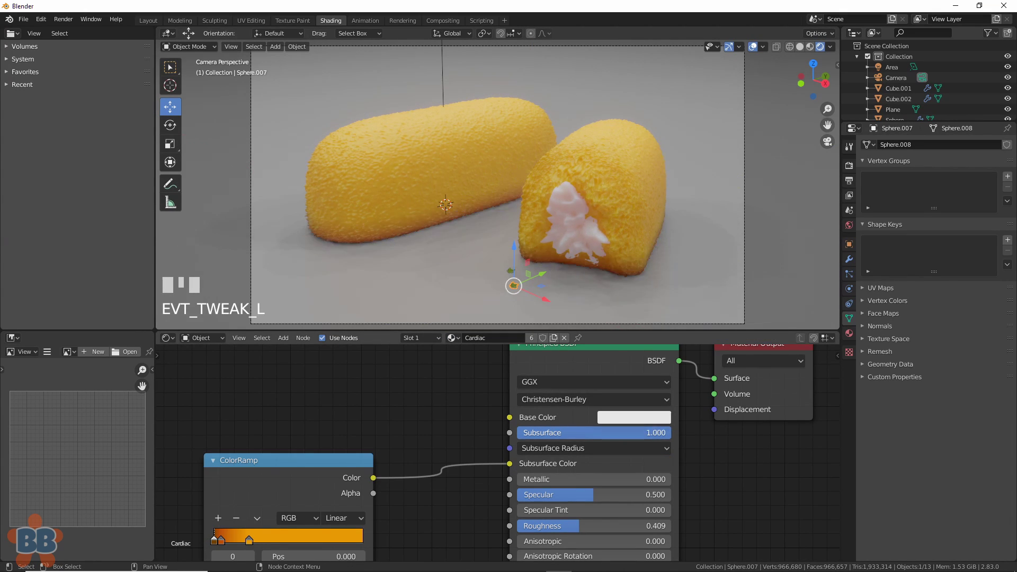
pyautogui.click(508, 271)
pyautogui.scroll(1, 433, 378)
pyautogui.moveTo(511, 272)
pyautogui.mouseDown()
pyautogui.moveTo(502, 268)
pyautogui.moveTo(515, 275)
pyautogui.mouseUp()
pyautogui.press('s')
pyautogui.click(513, 275)
# Step: Try to place another crumb copy along Y in front of the cut cake
pyautogui.click(515, 287)
pyautogui.hotkey('shift', 'd')
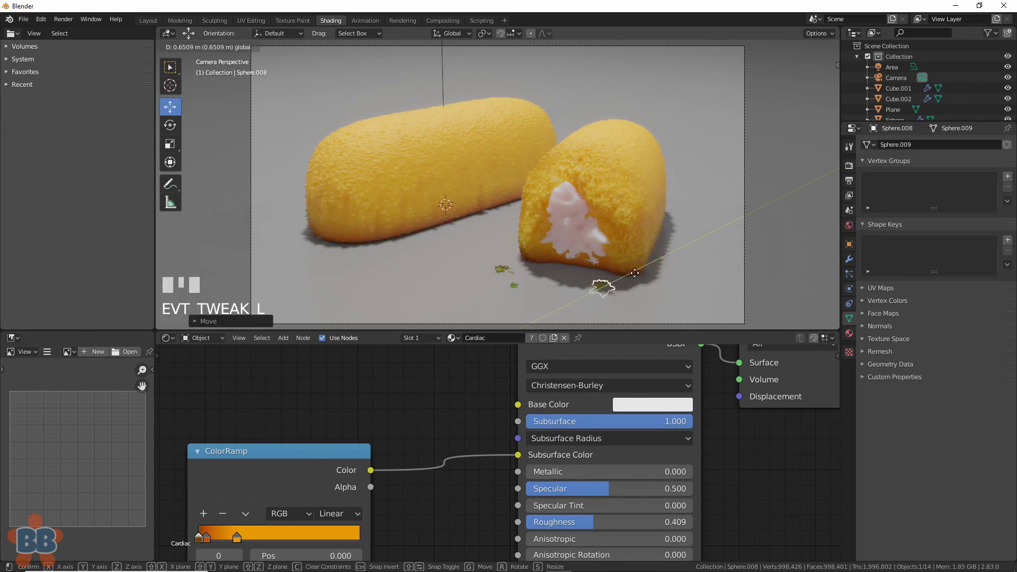
pyautogui.click(629, 285)
pyautogui.click(513, 285)
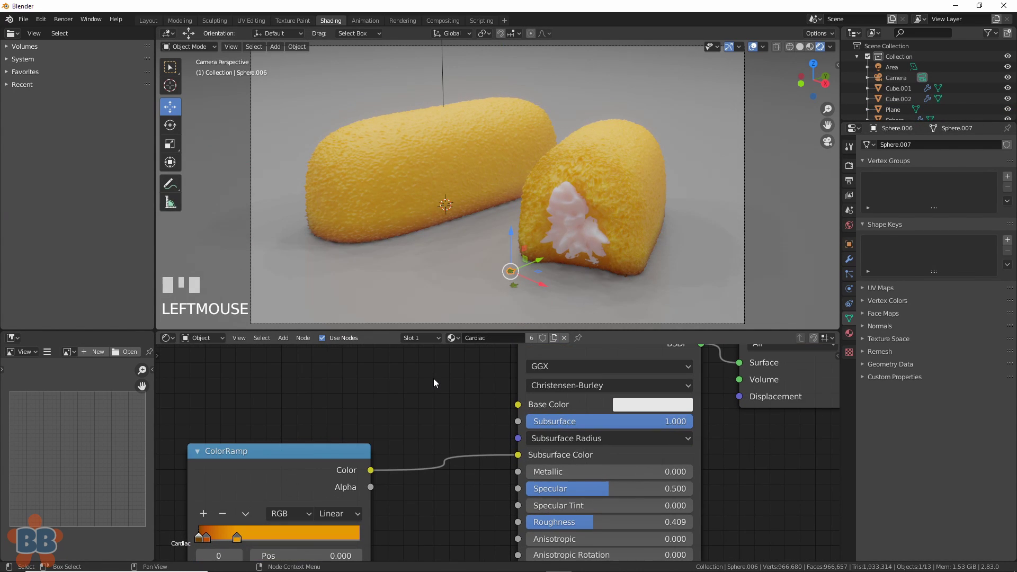
# Step: Nudge the rear crumb away from the cut cake, duplicate it and move the copy about 1.06 m along Y
pyautogui.moveTo(502, 268); pyautogui.dragTo(503, 266)
pyautogui.press('s')
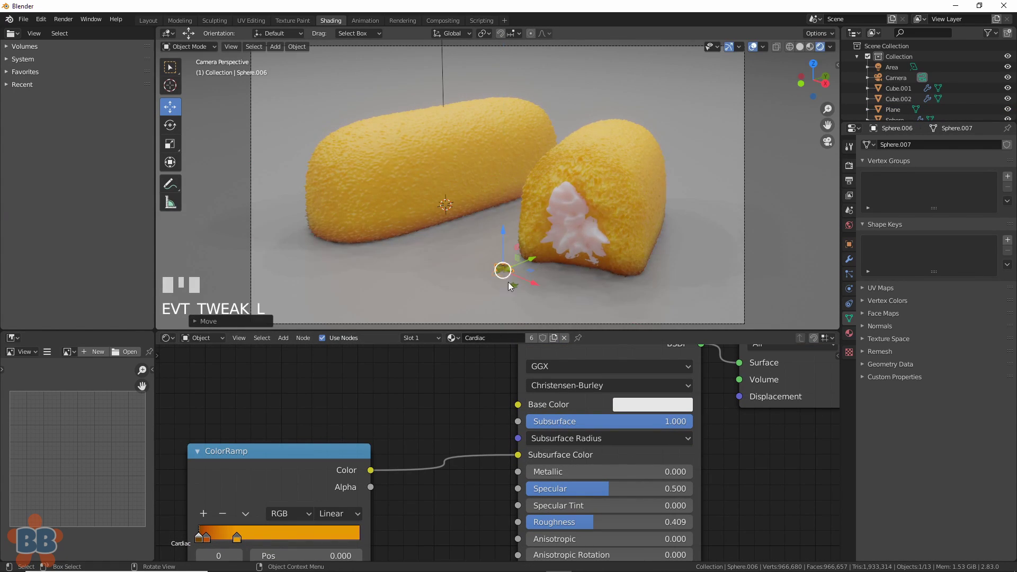
pyautogui.hotkey('shift', 'd')
pyautogui.click(504, 269)
pyautogui.moveTo(504, 269); pyautogui.dragTo(648, 268)
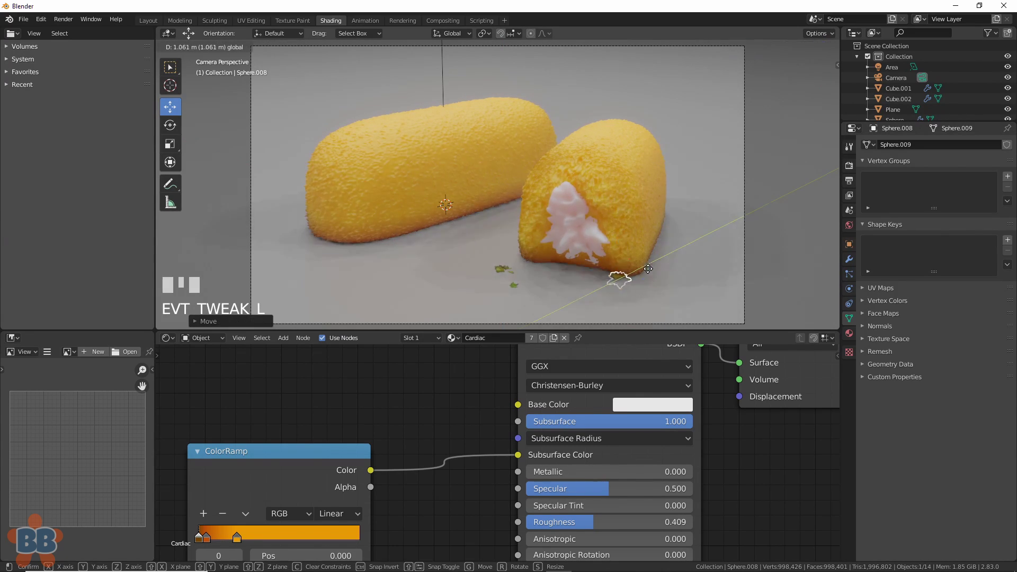
pyautogui.click(648, 269)
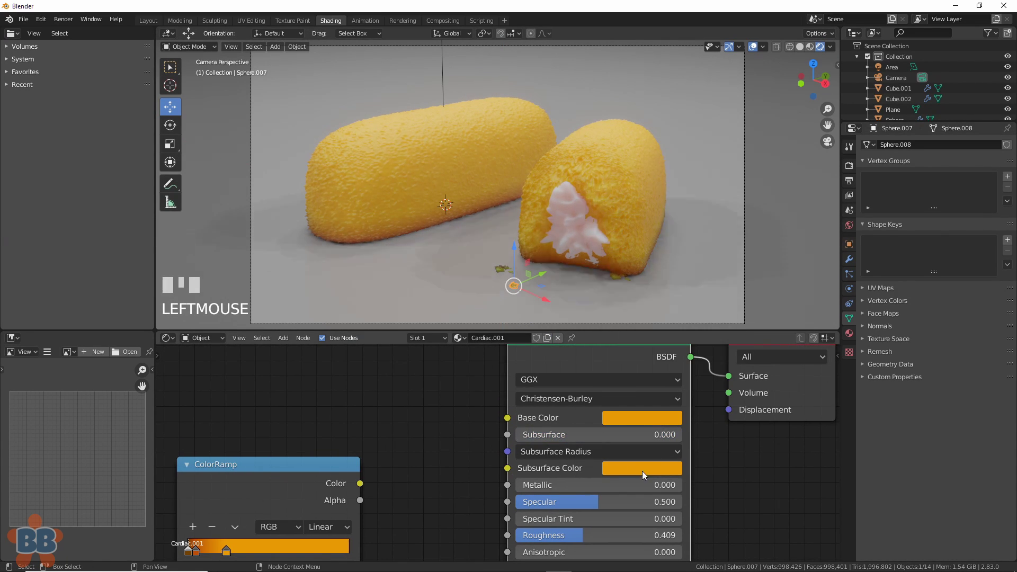
# Step: Assign Cardiac.001 to the rear crumb, and duplicate the front crumb along X and Y to below the cut face
pyautogui.click(501, 269)
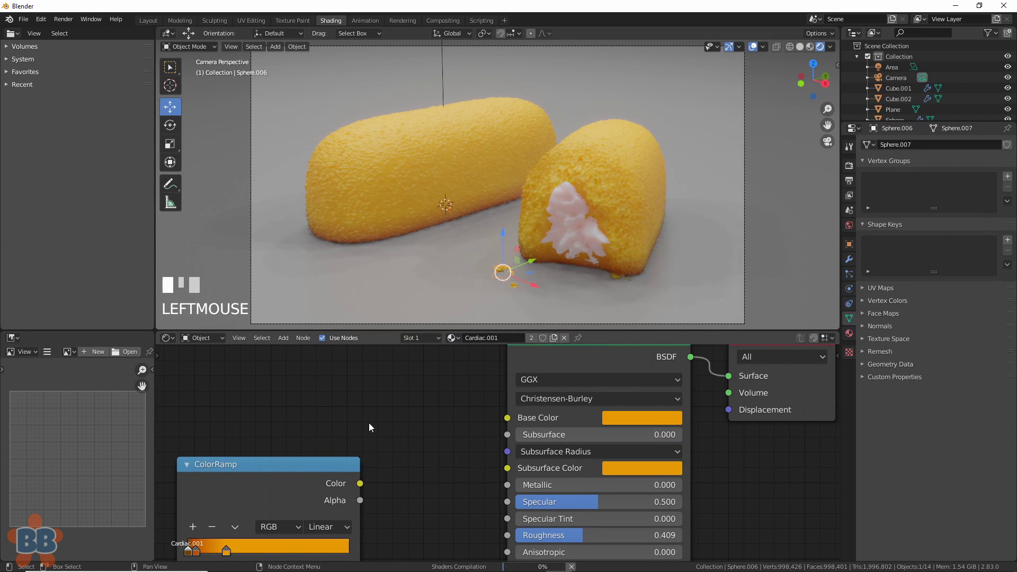
pyautogui.click(513, 286)
pyautogui.hotkey('shift', 'd')
pyautogui.click(564, 305)
pyautogui.moveTo(545, 300); pyautogui.dragTo(579, 313)
pyautogui.moveTo(576, 288); pyautogui.dragTo(623, 269)
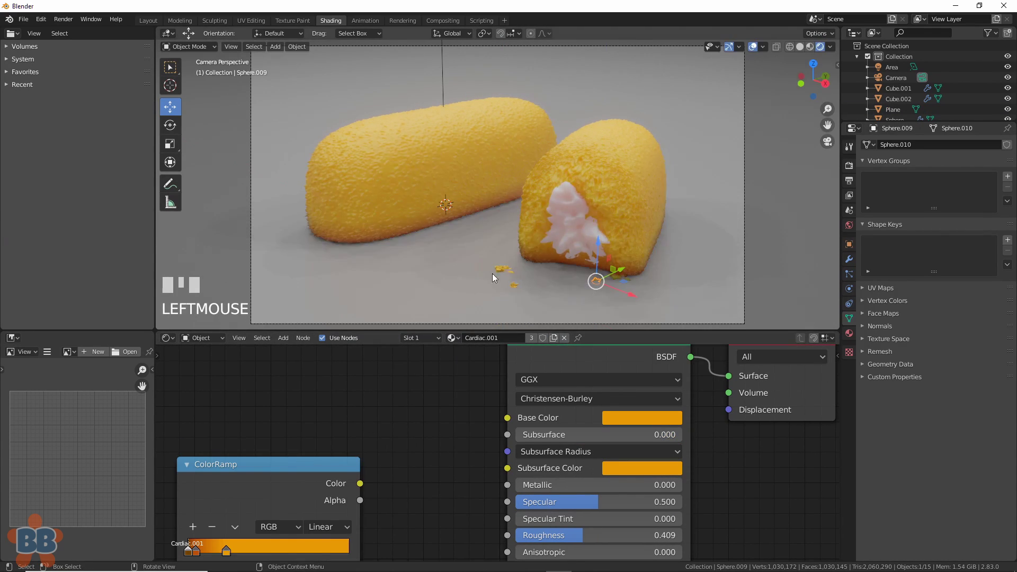
# Step: Place another duplicate of the front crumb on the floor, shifted along X and rotated
pyautogui.click(516, 293)
pyautogui.click(514, 286)
pyautogui.hotkey('shift', 'd')
pyautogui.click(530, 294)
pyautogui.moveTo(531, 293); pyautogui.dragTo(574, 313)
pyautogui.press('r')
pyautogui.click(562, 320)
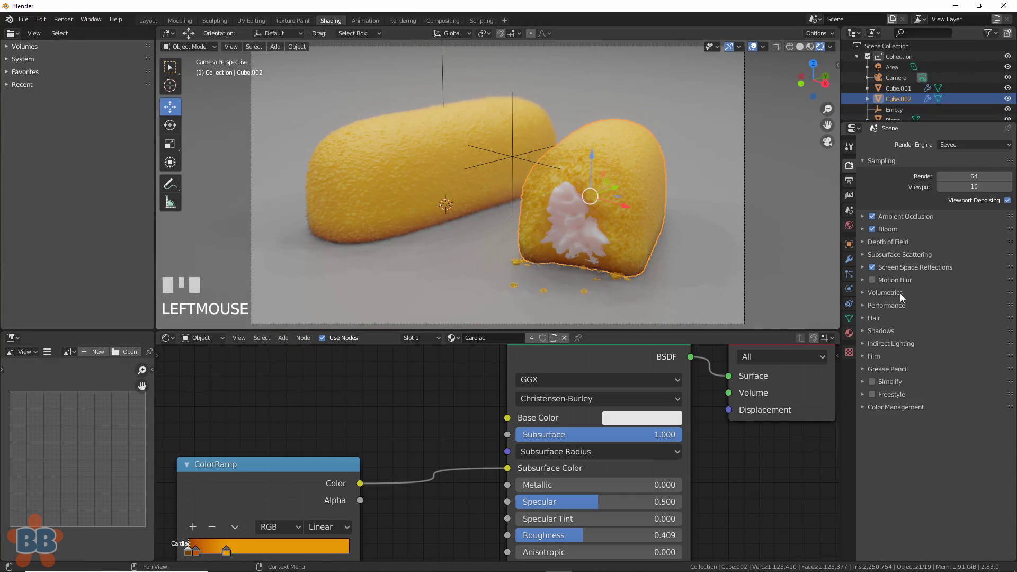
# Step: Preview the scene with the Cycles render engine and return to Eevee
pyautogui.click(958, 180)
pyautogui.scroll(-4, 376, 421)
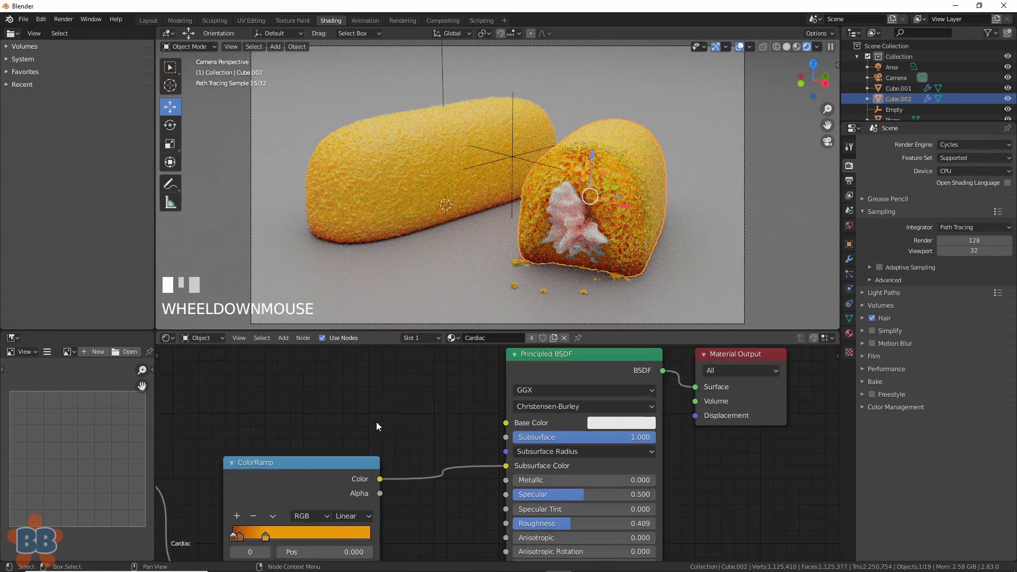
pyautogui.click(974, 144)
pyautogui.click(957, 157)
# Step: Select the ground plane and set its material's Roughness to 0.014
pyautogui.click(426, 258)
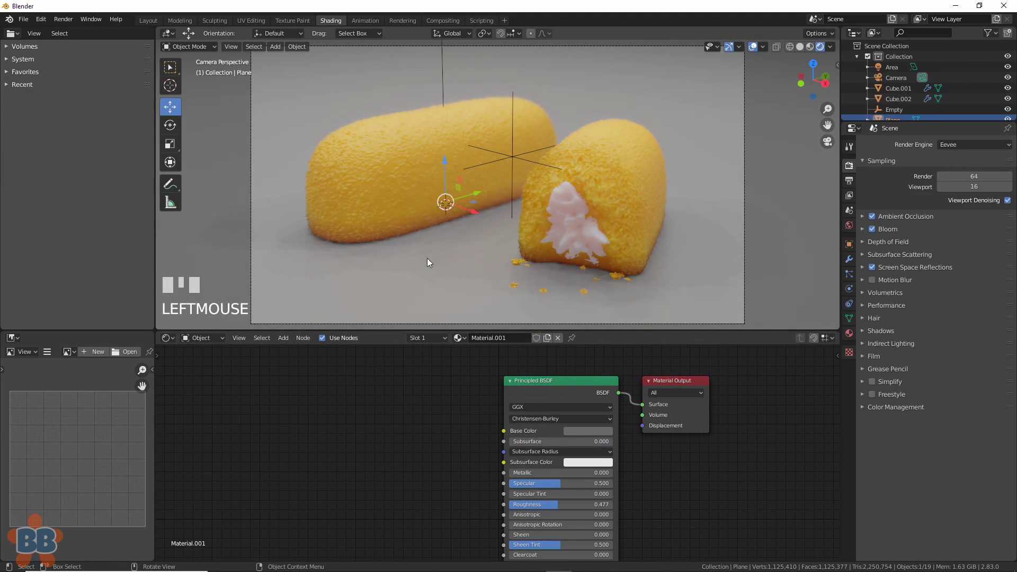
pyautogui.click(837, 65)
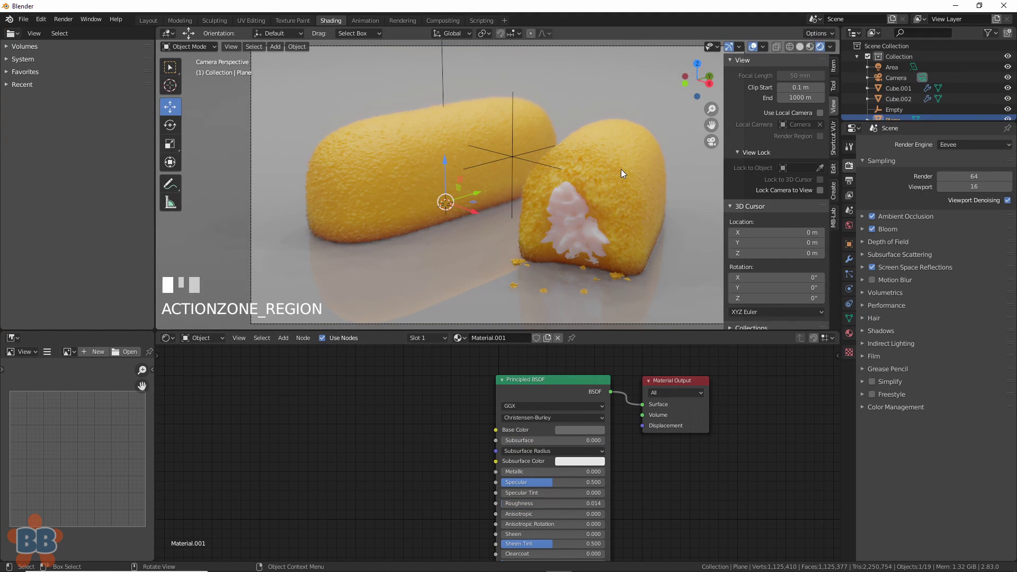
# Step: Turn off Lock Camera to View and duplicate the area light above the cakes
pyautogui.scroll(-5, 486, 209)
pyautogui.scroll(-2, 486, 209)
pyautogui.moveTo(486, 208); pyautogui.dragTo(574, 204, button='middle')
pyautogui.click(472, 104)
pyautogui.hotkey('shift', 'd')
pyautogui.click(473, 103)
# Step: Rotate the duplicated area light and move it out to the side of the cakes
pyautogui.click(170, 125)
pyautogui.moveTo(522, 97); pyautogui.dragTo(296, 69)
pyautogui.click(173, 109)
pyautogui.moveTo(382, 109); pyautogui.dragTo(325, 108)
# Step: Set the duplicated area light's power to 75000 W and change its size while viewing through the camera
pyautogui.click(848, 288)
pyautogui.click(963, 214)
pyautogui.write('75000')
pyautogui.press('Return')
pyautogui.press('KP_0')
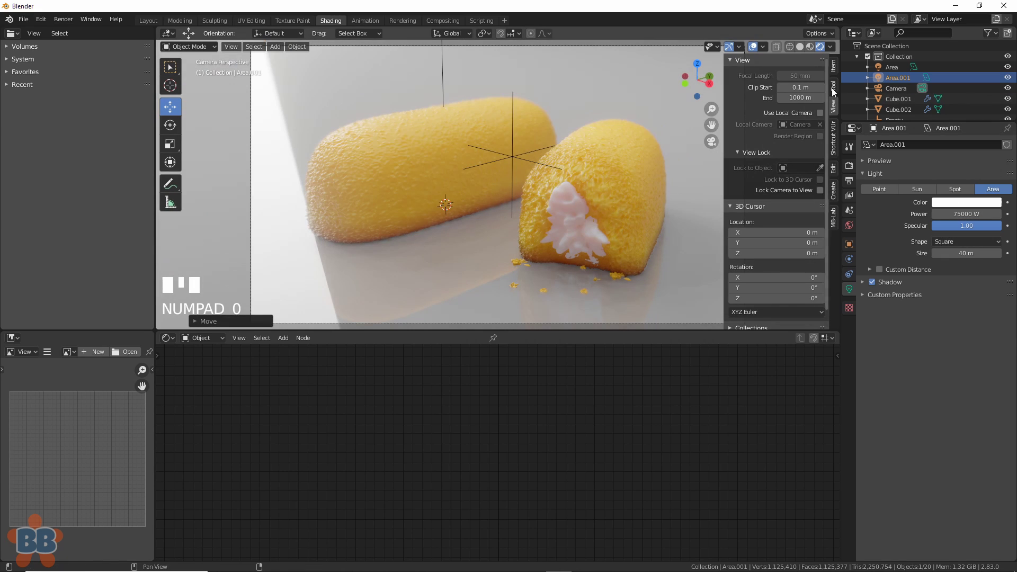
pyautogui.click(968, 252)
pyautogui.write('0')
pyautogui.press('Return')
# Step: Duplicate the crumb beside the cut cake's near corner and place the copy on the open floor
pyautogui.click(574, 222)
pyautogui.click(397, 306)
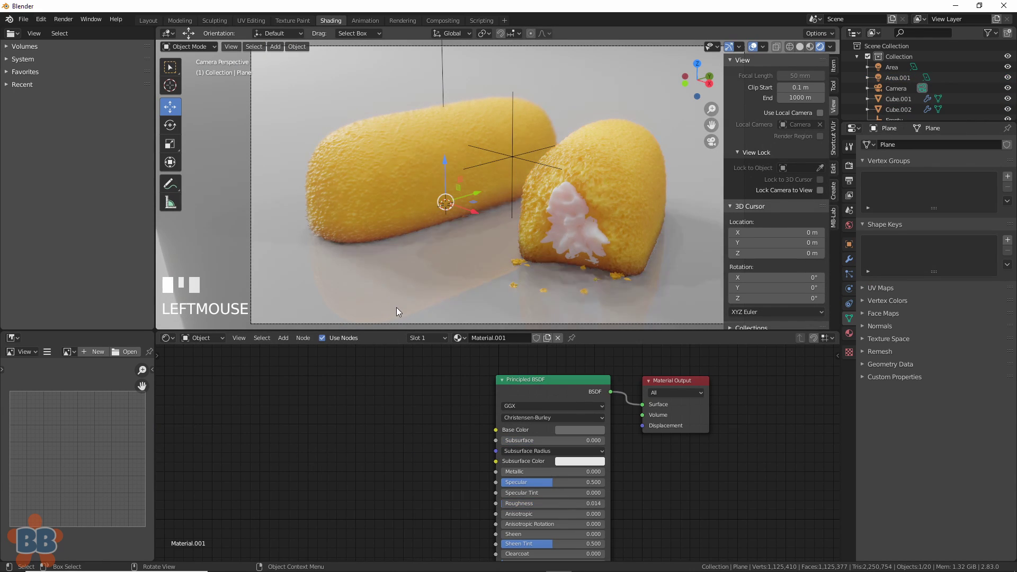
pyautogui.click(520, 263)
pyautogui.hotkey('shift', 'd')
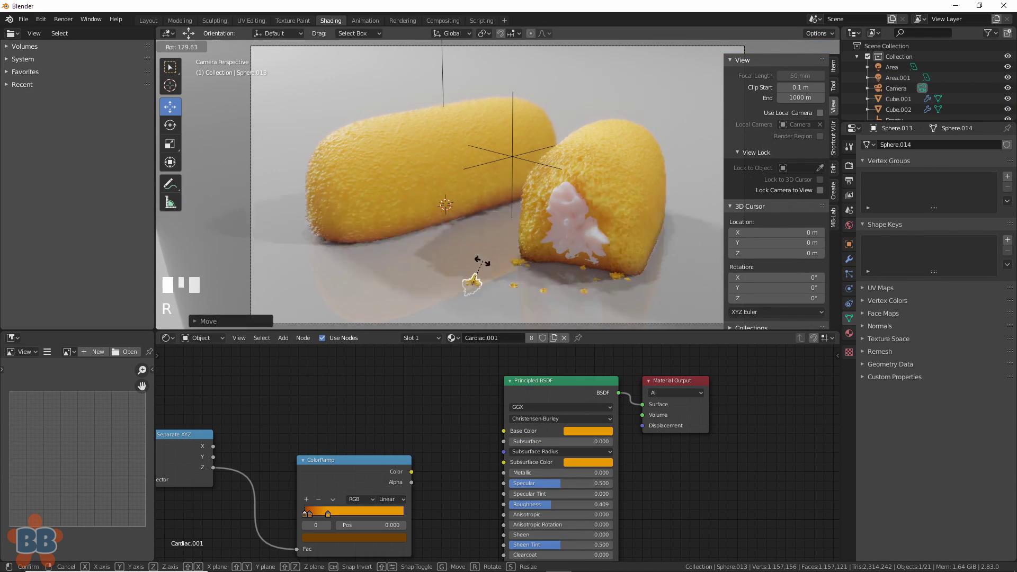